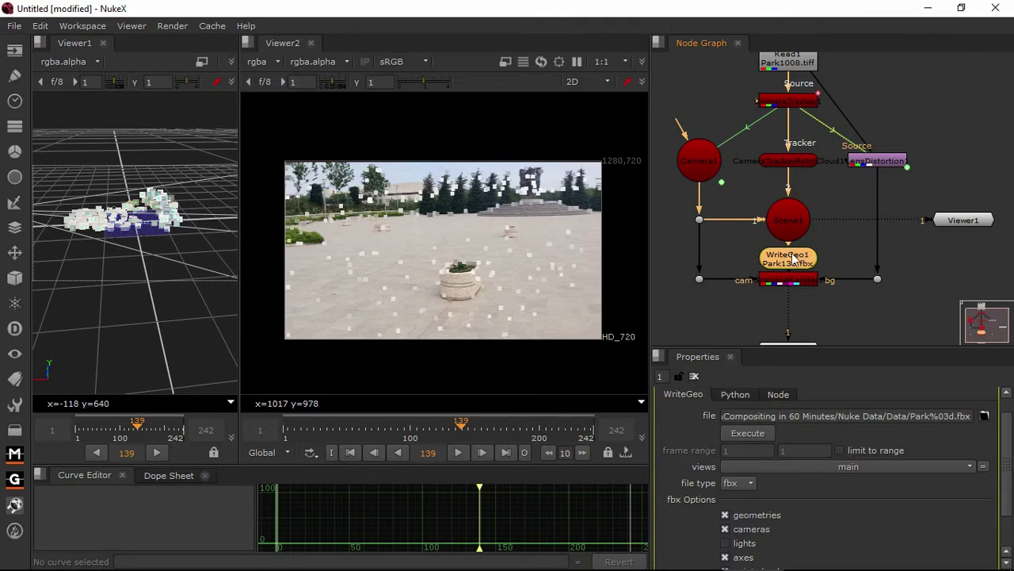
# - Add a ReadGeo1 node from the node search and place it at the right of the graph
pyautogui.click(897, 126)
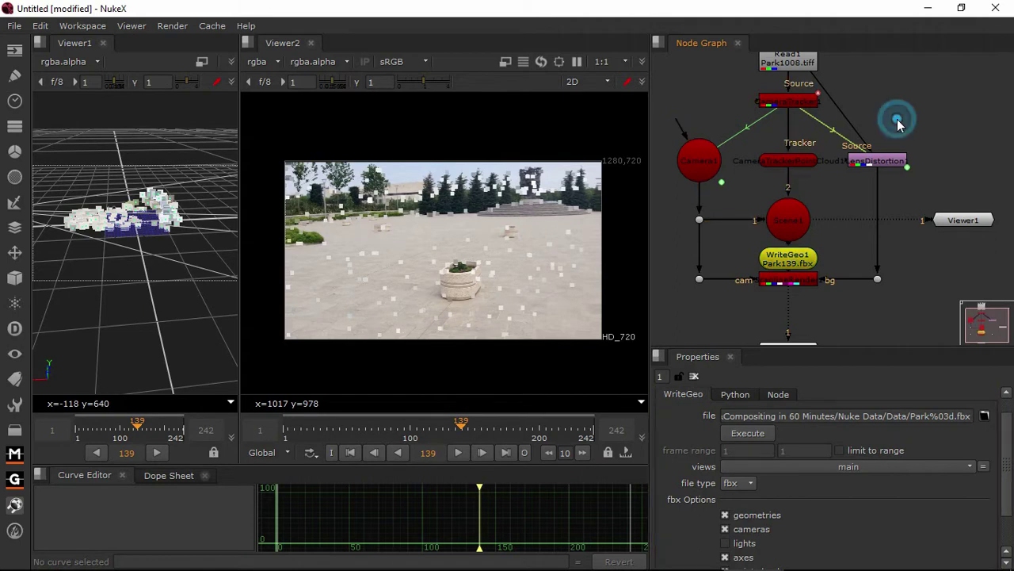
pyautogui.press('Tab')
pyautogui.write('rel')
pyautogui.write('al')
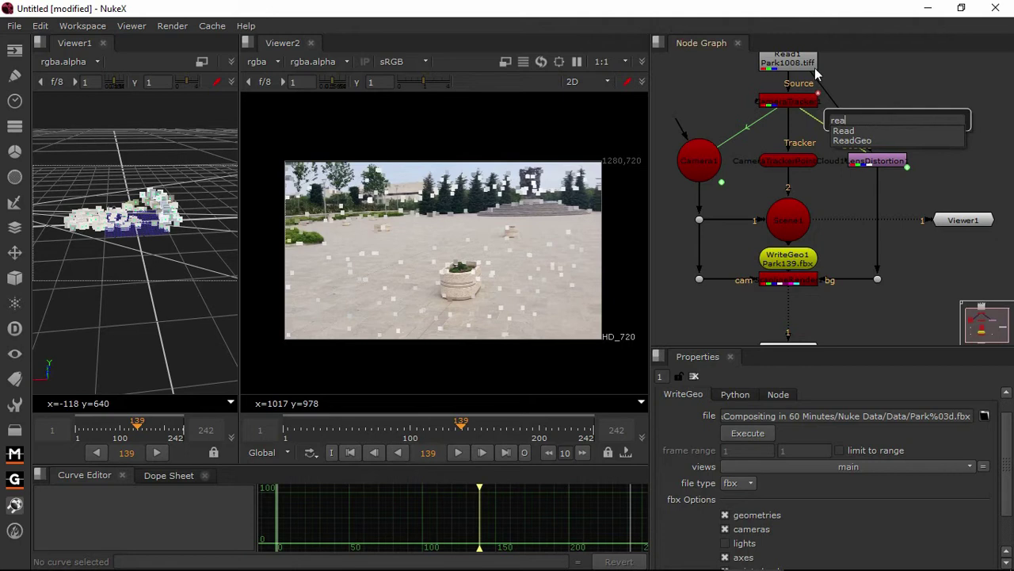
pyautogui.click(914, 140)
pyautogui.moveTo(904, 127)
pyautogui.mouseDown()
pyautogui.moveTo(968, 184)
pyautogui.moveTo(956, 186)
pyautogui.mouseUp()
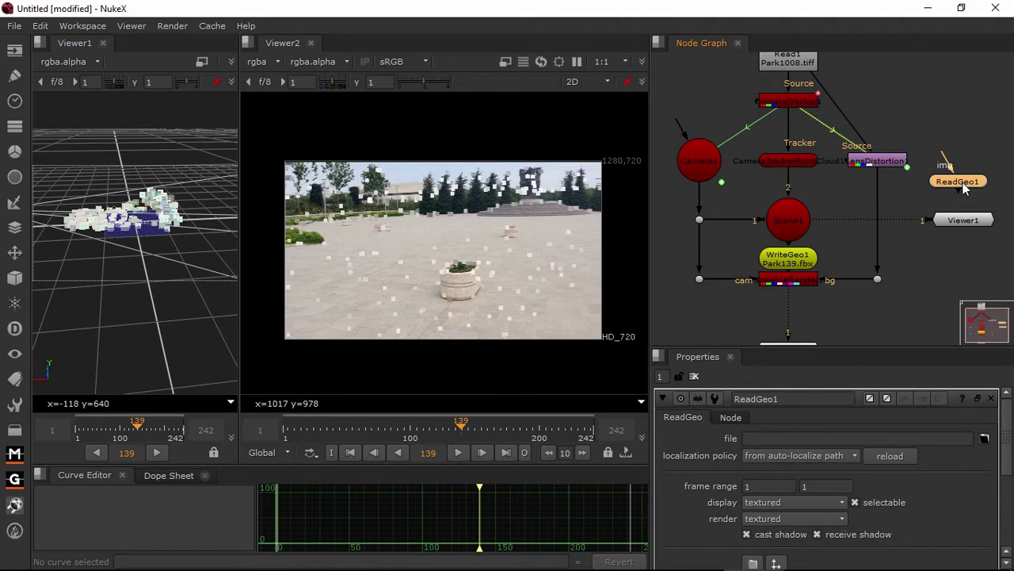
# - Load statue_con.FBX from the project's Statue folder into ReadGeo1's file field
pyautogui.click(984, 439)
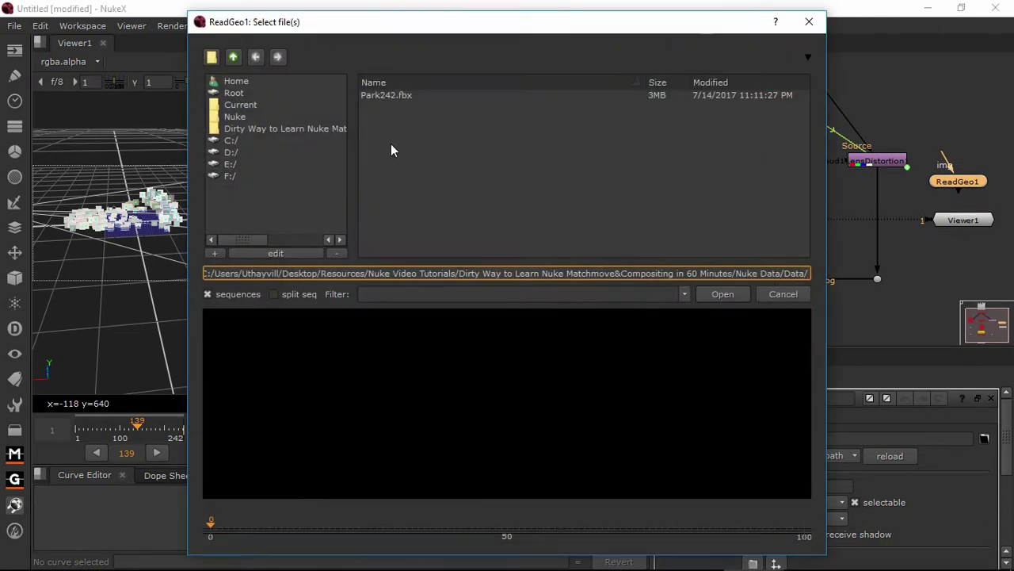
pyautogui.click(233, 56)
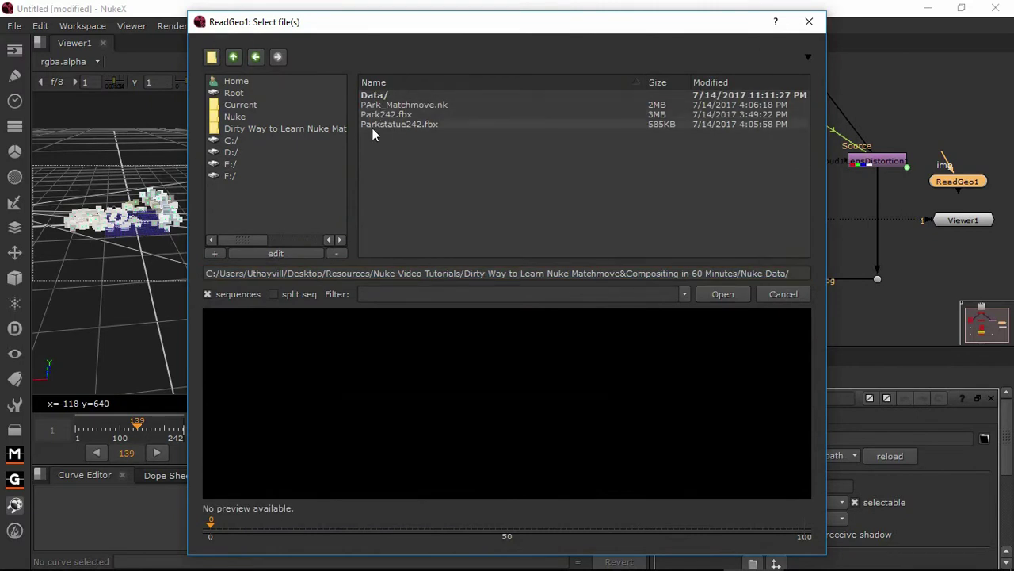
pyautogui.click(256, 58)
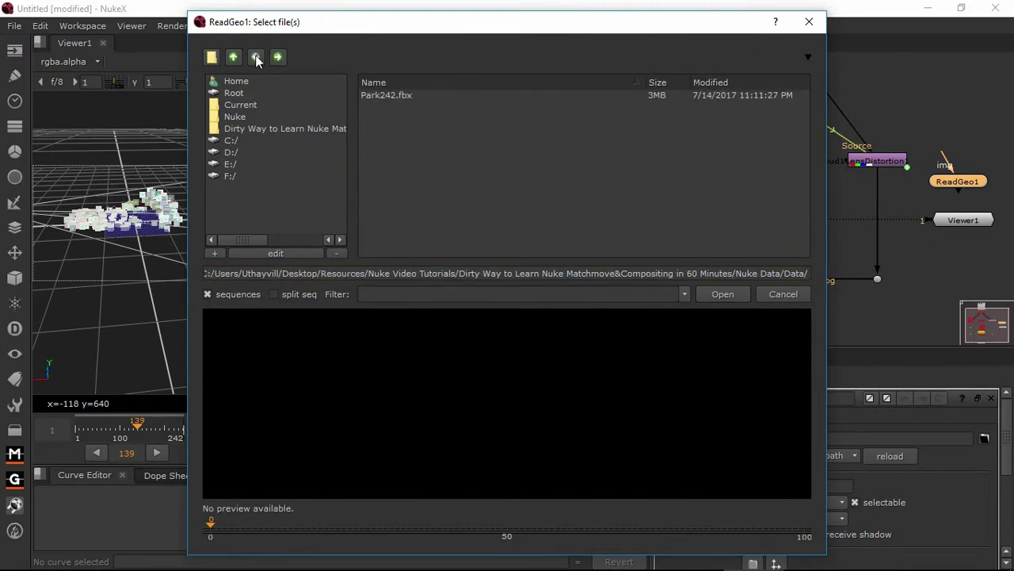
pyautogui.click(233, 56)
pyautogui.click(233, 56)
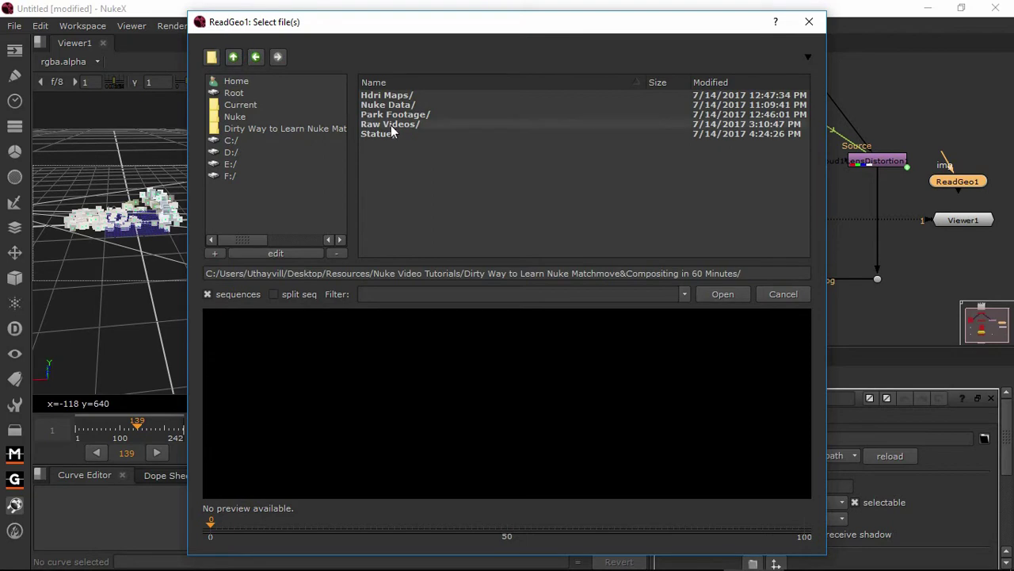
pyautogui.click(379, 134)
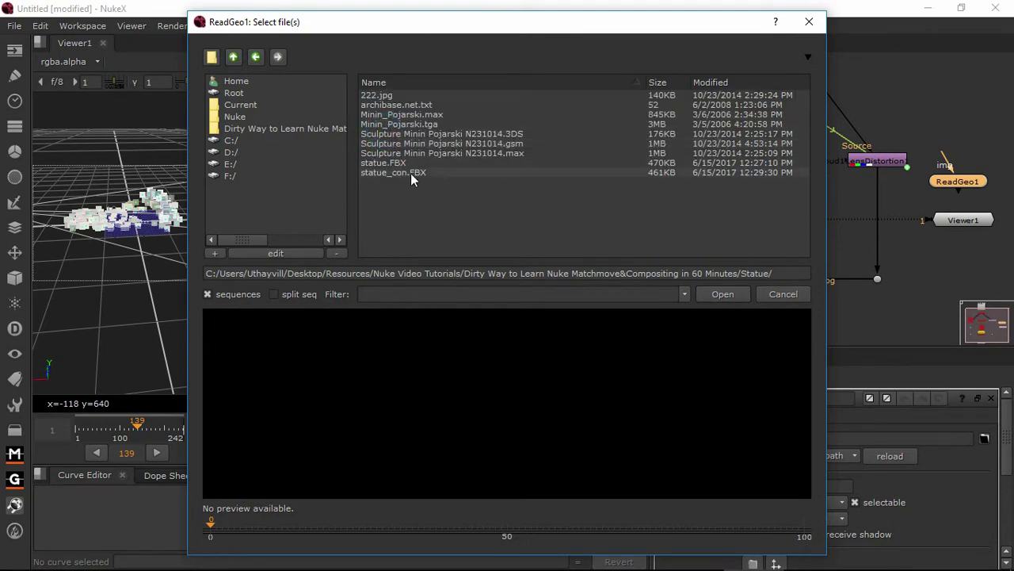
pyautogui.click(411, 178)
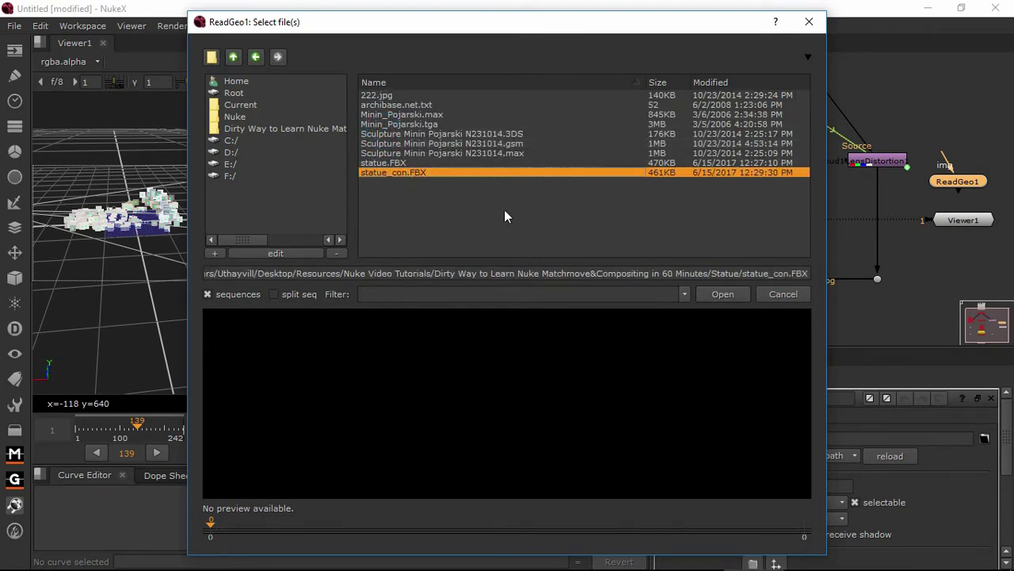
pyautogui.click(719, 294)
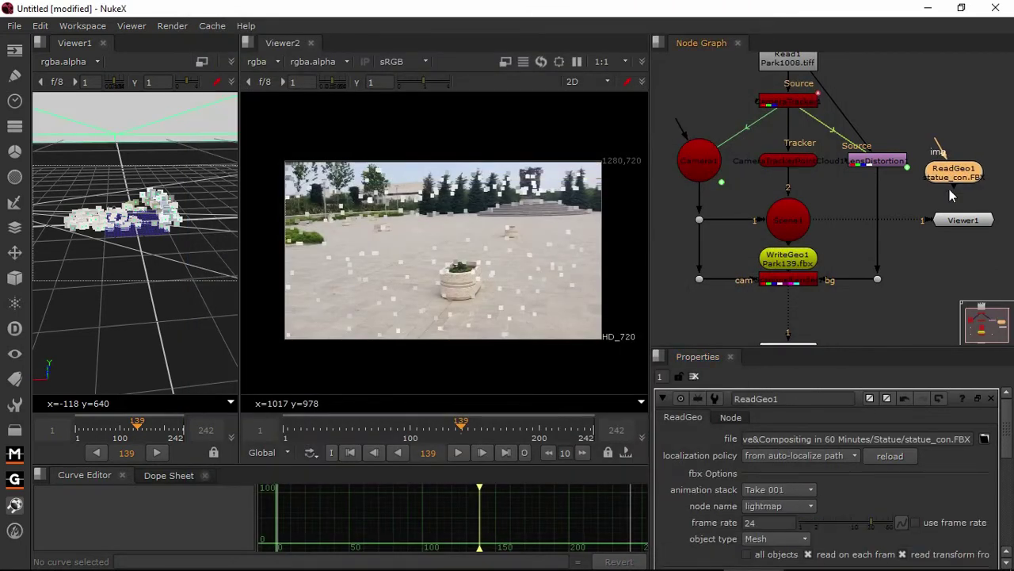
# - Connect ReadGeo1 into Scene1 and tidy the positions of Viewer1 and ReadGeo1
pyautogui.moveTo(951, 190); pyautogui.dragTo(801, 215)
pyautogui.moveTo(959, 221)
pyautogui.mouseDown()
pyautogui.moveTo(676, 248)
pyautogui.moveTo(719, 321)
pyautogui.mouseUp()
pyautogui.moveTo(957, 183); pyautogui.dragTo(965, 232)
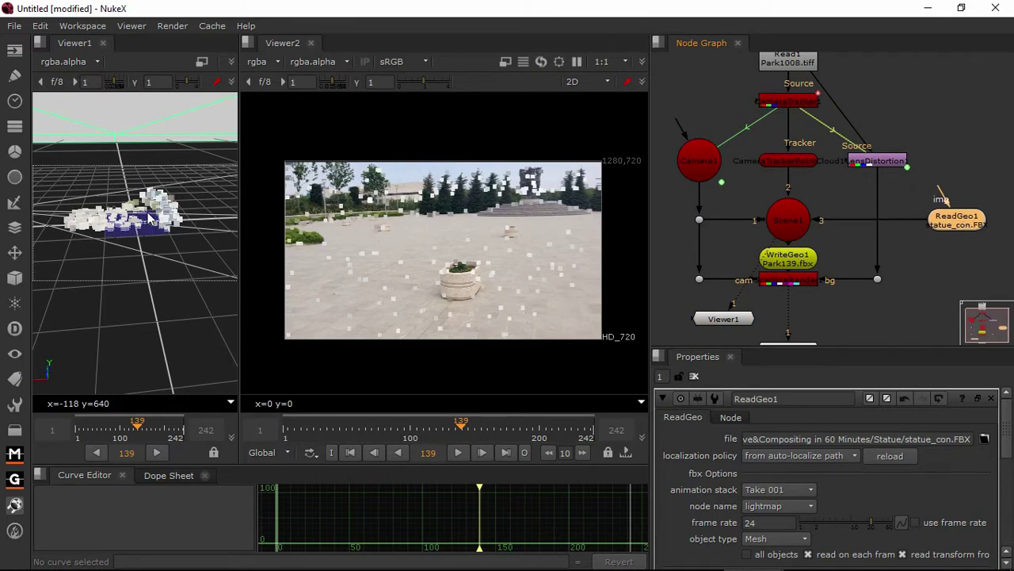
# - Zoom and orbit the 3D viewer to frame the statue, then pull out ReadGeo1's img input
pyautogui.scroll(-2, 144, 188)
pyautogui.scroll(-1, 147, 188)
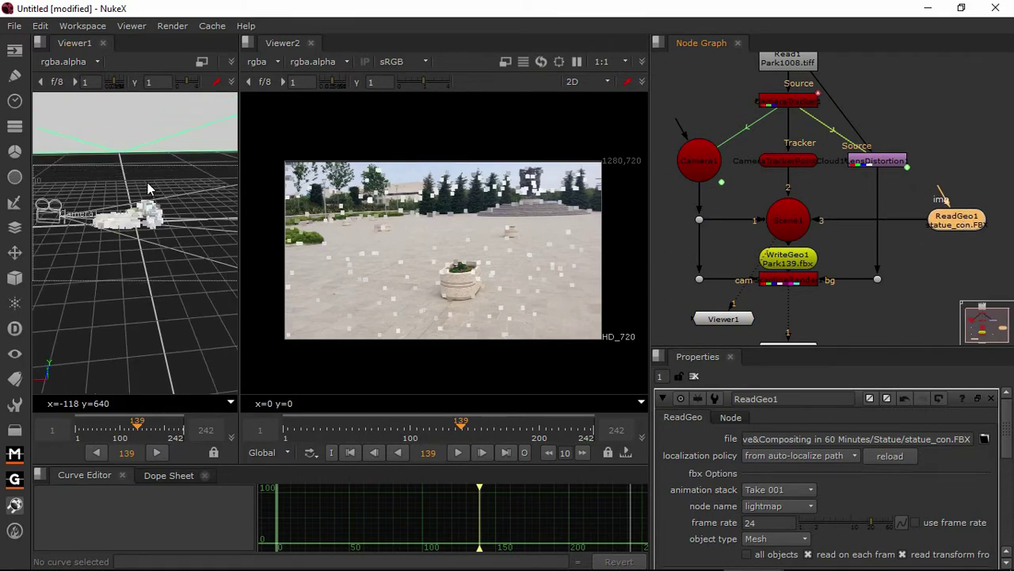
pyautogui.scroll(-2, 147, 182)
pyautogui.scroll(-2, 147, 182)
pyautogui.scroll(-2, 148, 180)
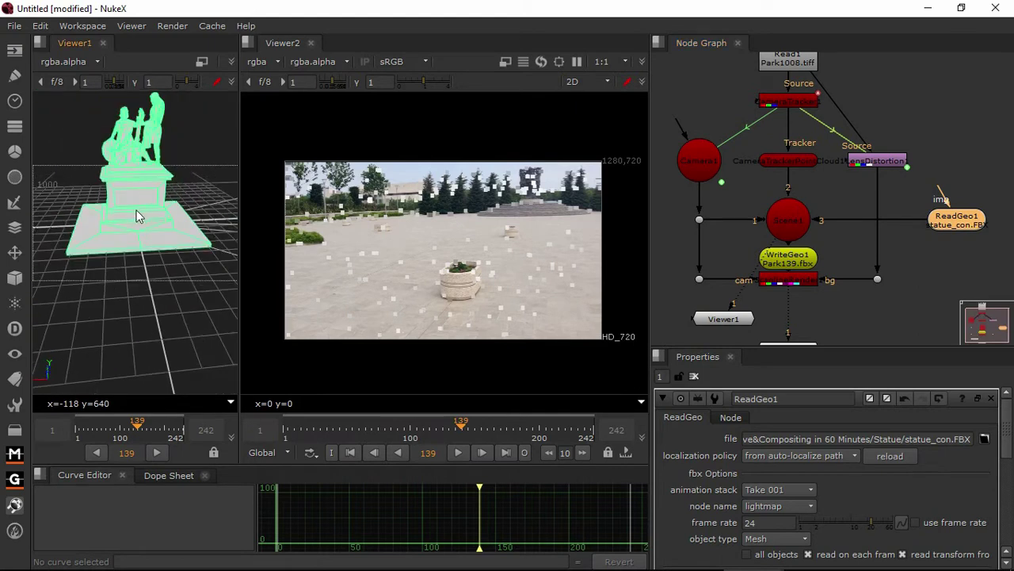
pyautogui.moveTo(136, 216); pyautogui.dragTo(131, 214)
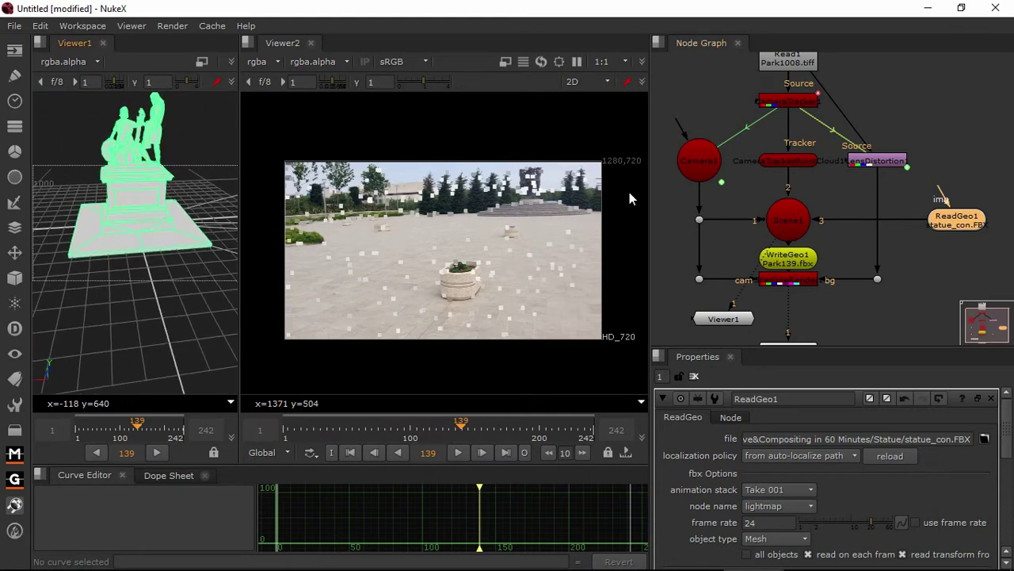
pyautogui.moveTo(945, 198); pyautogui.dragTo(965, 174)
# - Load Minin_Pojarski.tga from the Statue folder as Read2 and connect it to ReadGeo1's img input
pyautogui.click(929, 147)
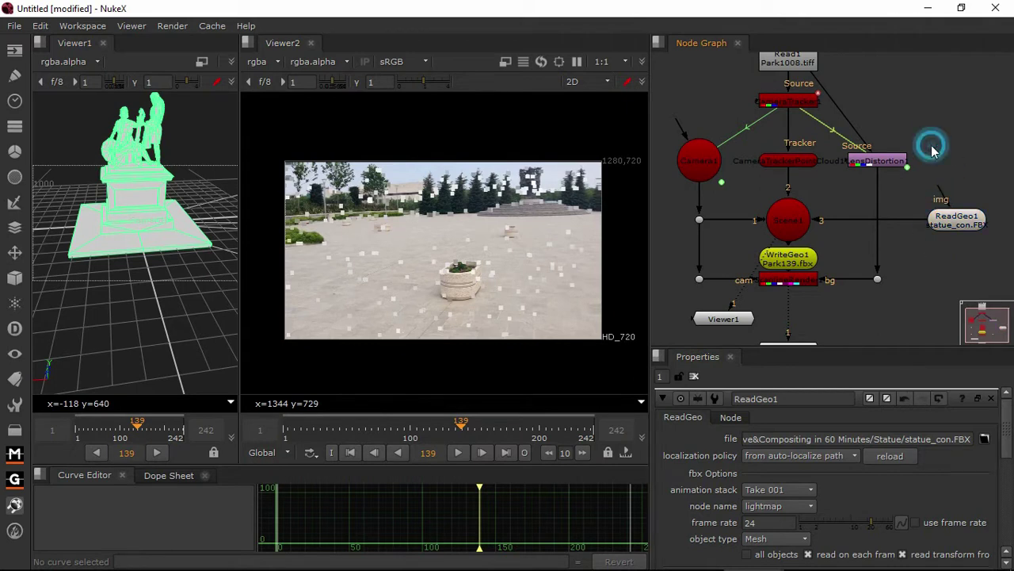
pyautogui.press('r')
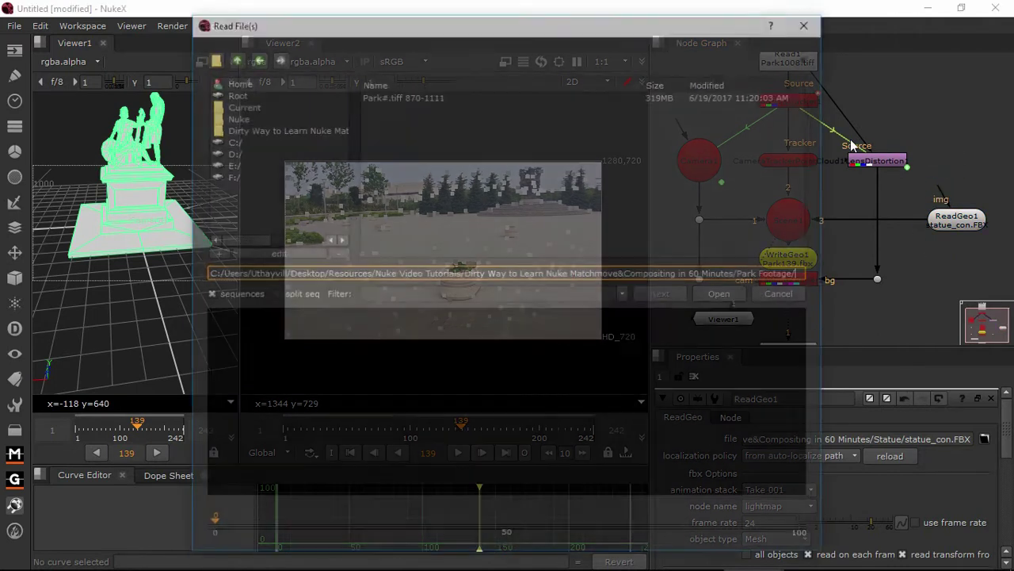
pyautogui.click(257, 127)
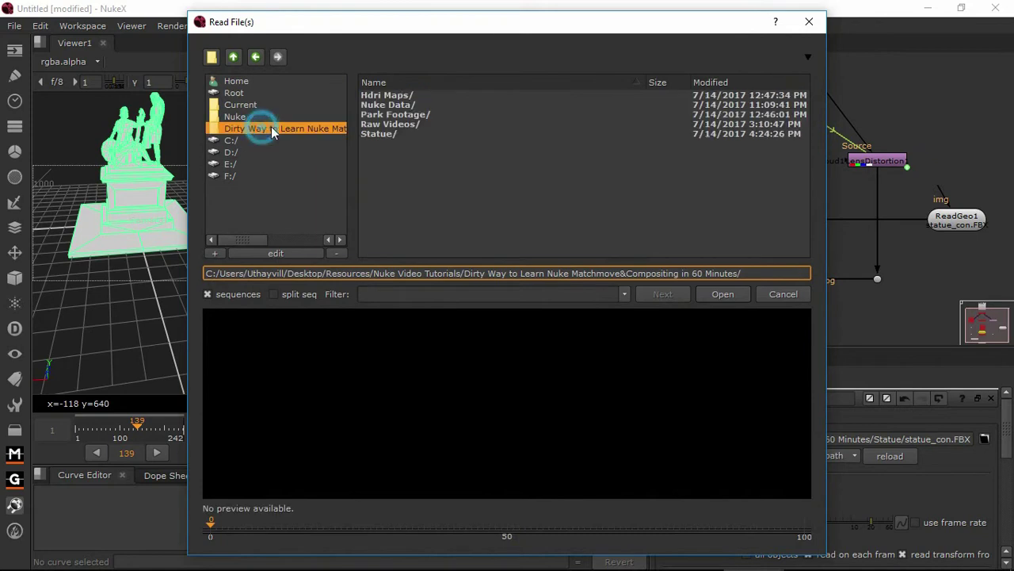
pyautogui.doubleClick(379, 134)
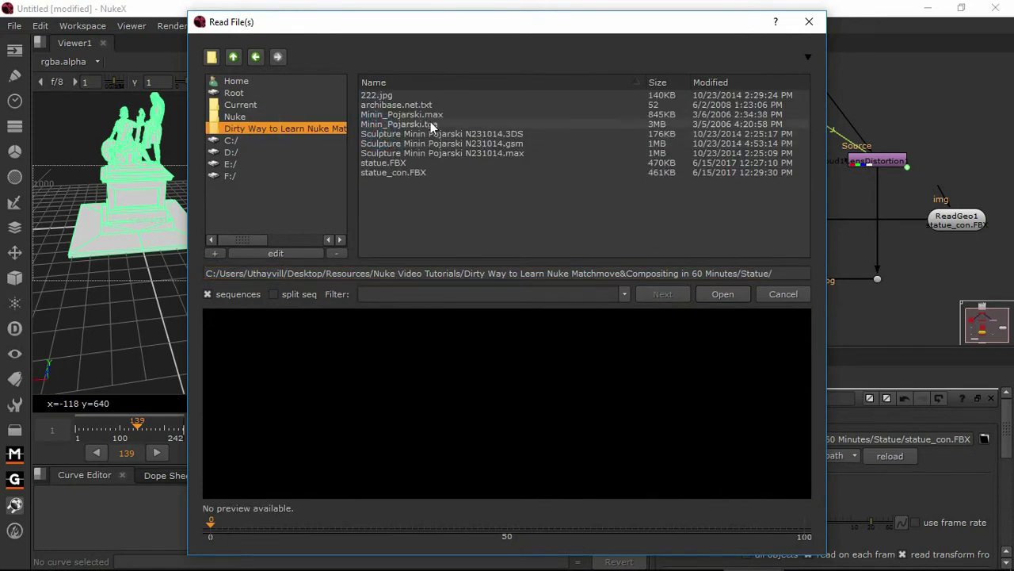
pyautogui.click(434, 124)
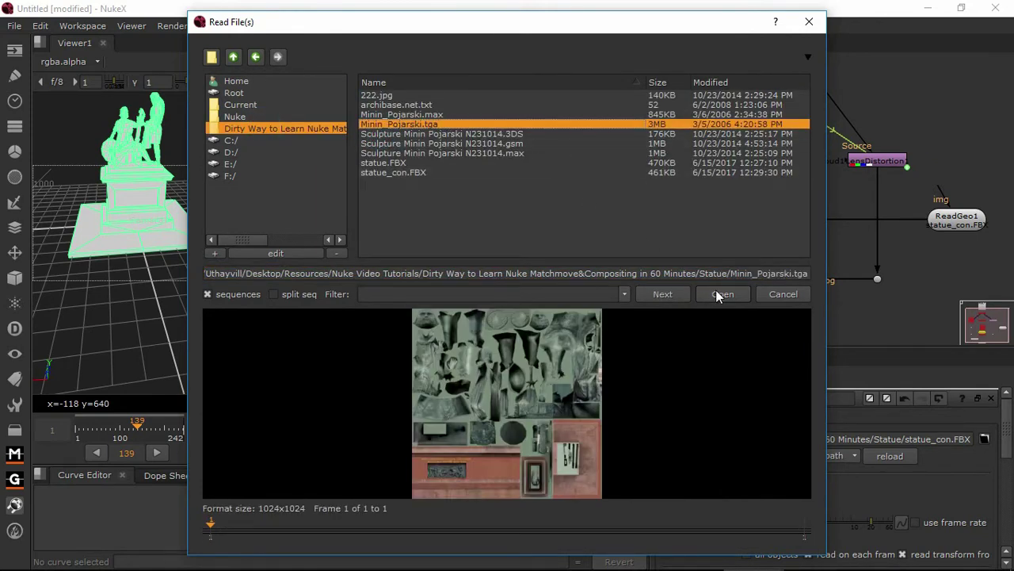
pyautogui.click(721, 294)
pyautogui.moveTo(924, 174); pyautogui.dragTo(928, 158)
pyautogui.moveTo(942, 203)
pyautogui.mouseDown()
pyautogui.moveTo(945, 150)
pyautogui.moveTo(956, 158)
pyautogui.mouseUp()
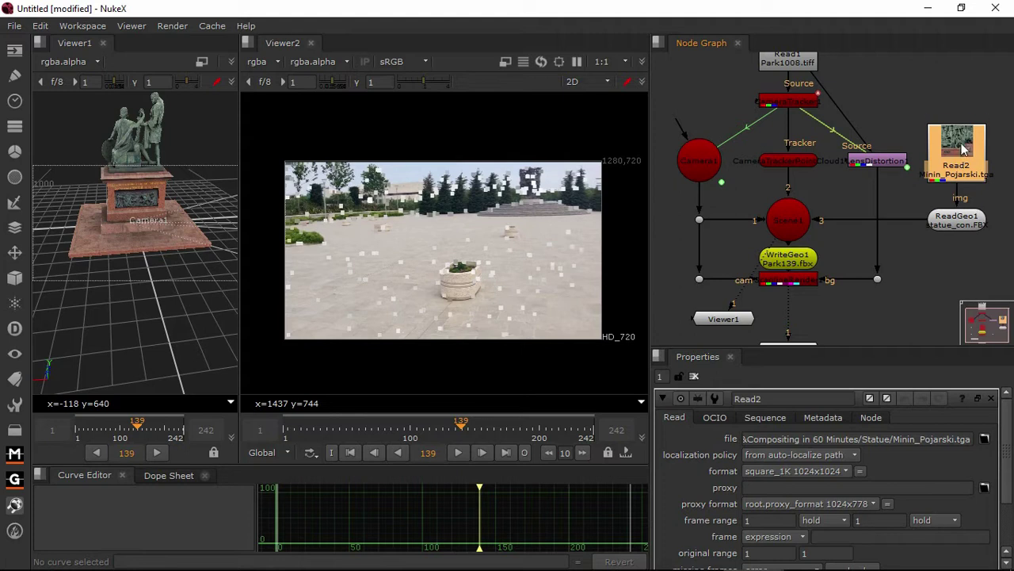
# - Raise Read2 slightly and show ReadGeo1's textured display and render settings in an enlarged Properties panel
pyautogui.moveTo(962, 158); pyautogui.dragTo(962, 141)
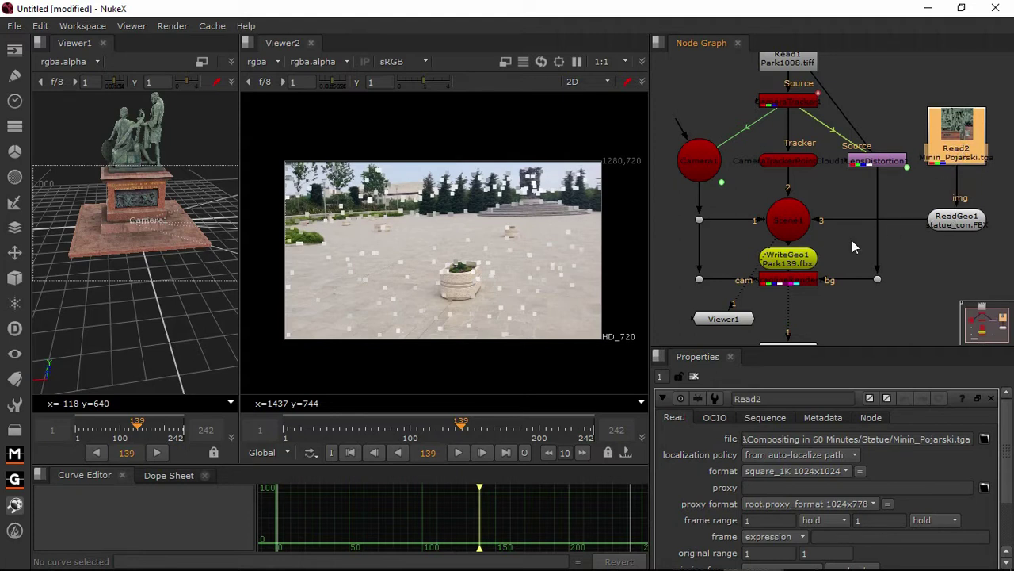
pyautogui.click(967, 225)
pyautogui.moveTo(895, 347); pyautogui.dragTo(892, 290)
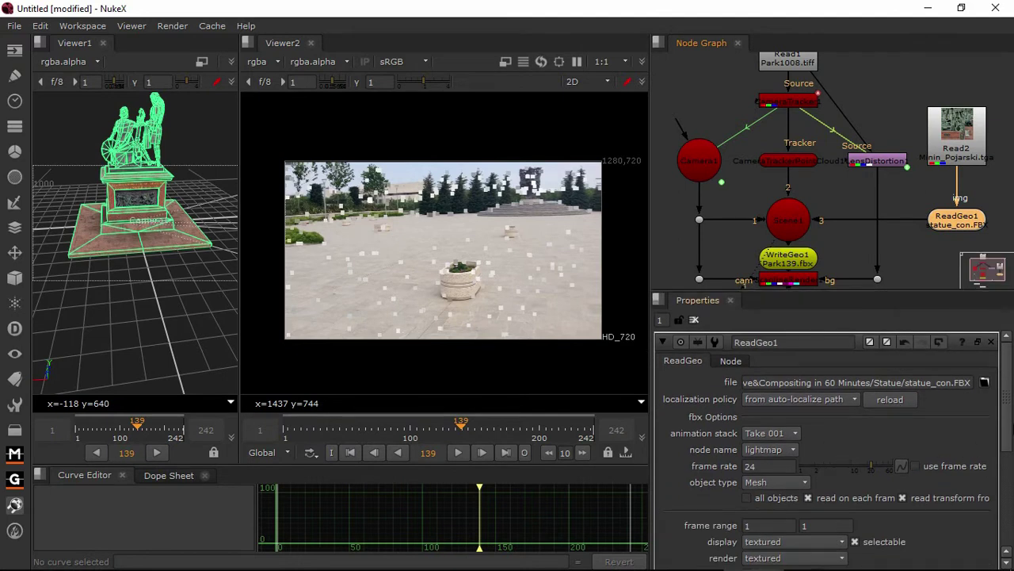
pyautogui.moveTo(1002, 408)
pyautogui.mouseDown()
pyautogui.moveTo(1012, 462)
pyautogui.moveTo(1011, 392)
pyautogui.mouseUp()
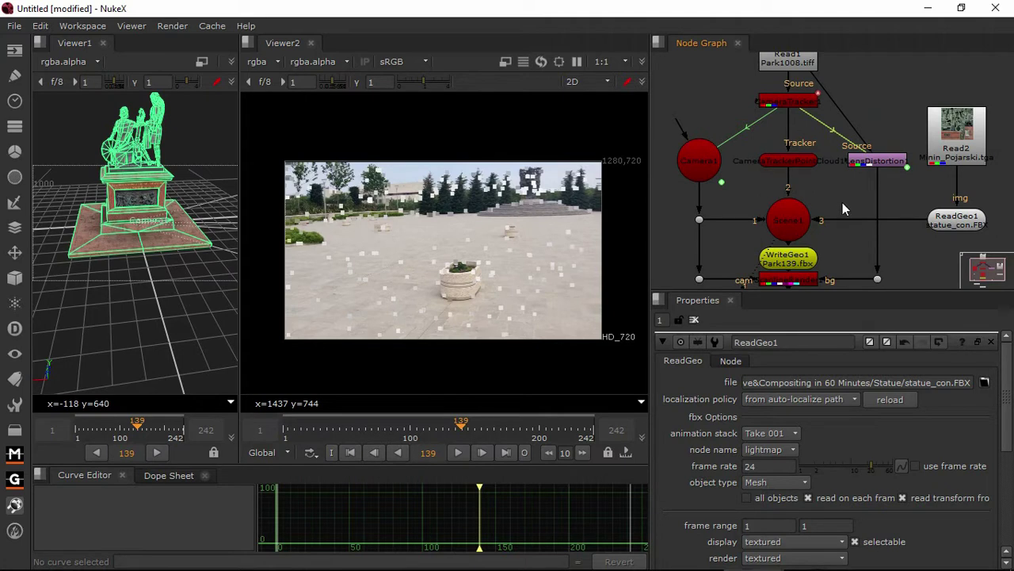
# - Add a TransformGeo1 node and place it between ReadGeo1 and Scene1
pyautogui.press('Tab')
pyautogui.write('transformGeo')
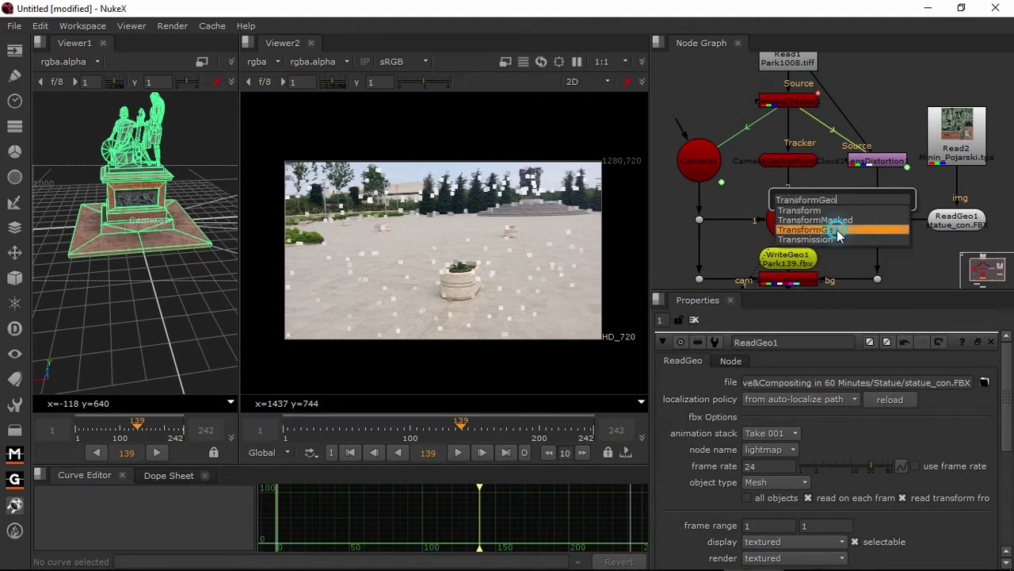
pyautogui.click(837, 230)
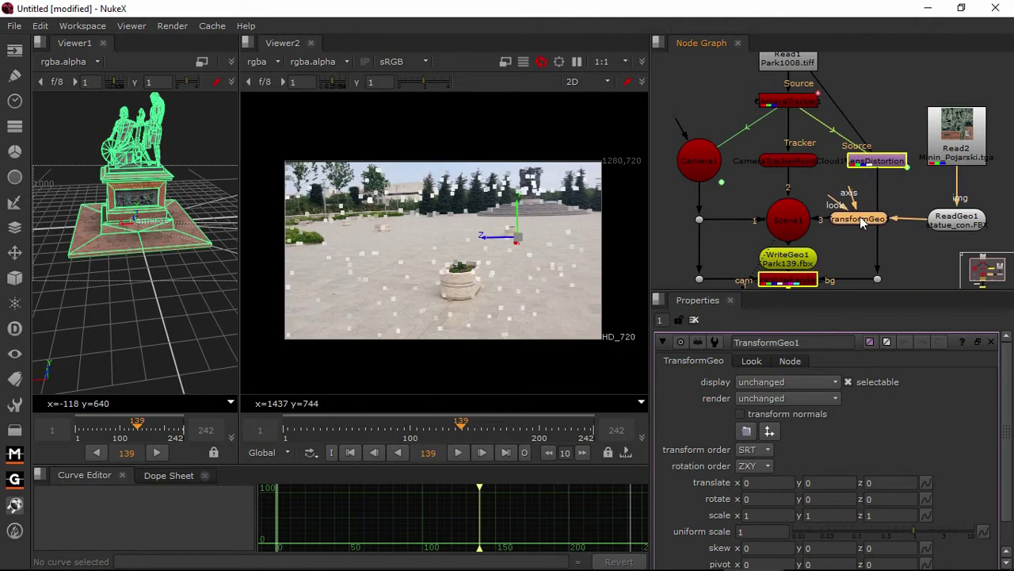
pyautogui.moveTo(862, 224); pyautogui.dragTo(867, 225)
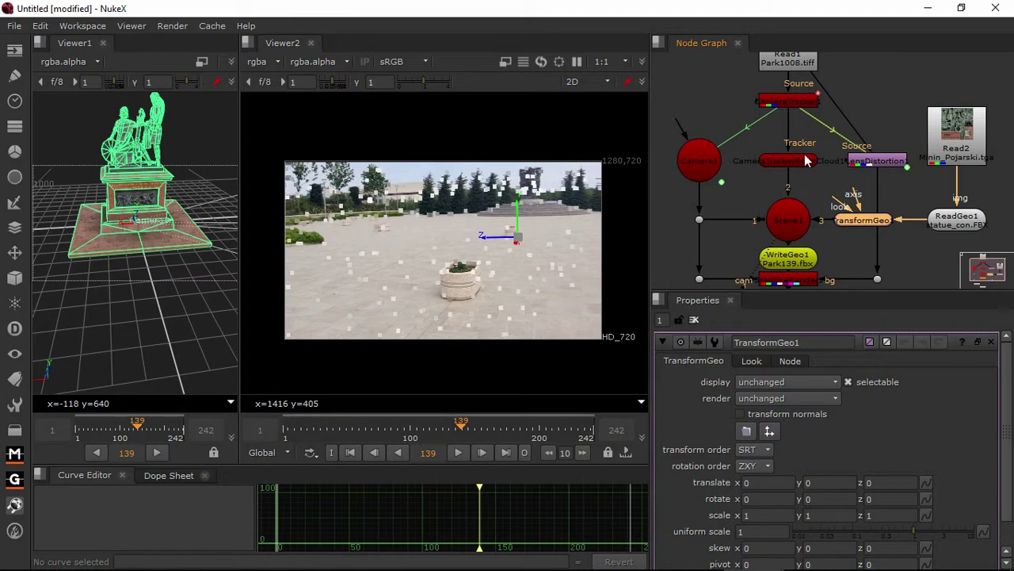
# - Copy the translate of CameraTracker1's dist. 1 track by the planter
pyautogui.click(792, 104)
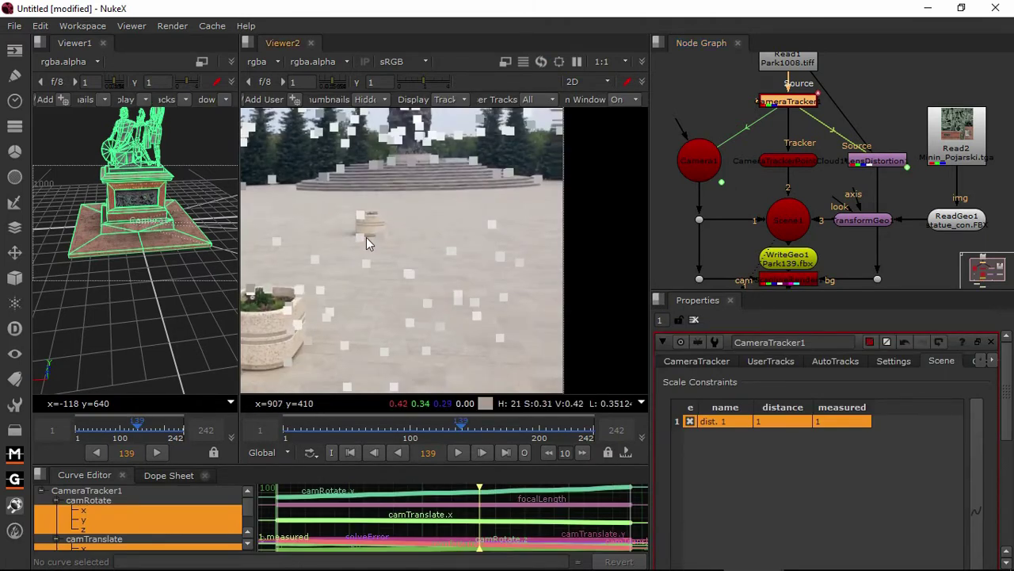
pyautogui.click(798, 108)
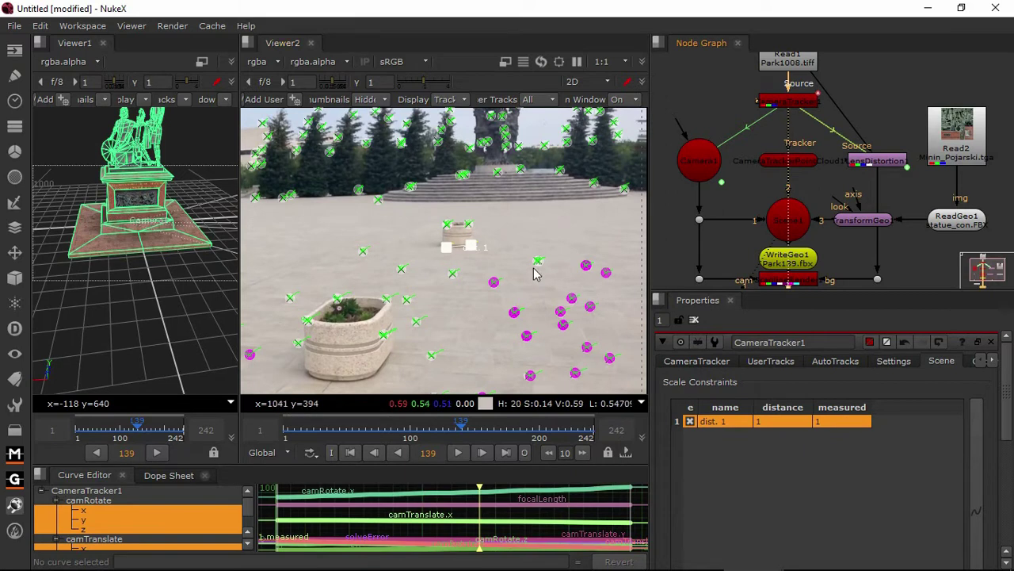
pyautogui.moveTo(909, 277); pyautogui.dragTo(914, 242)
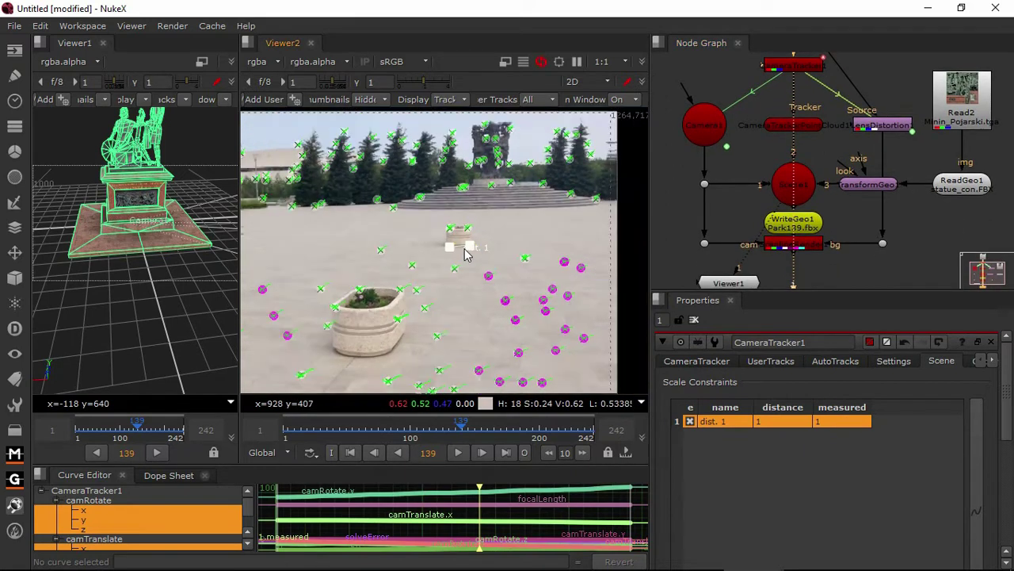
pyautogui.scroll(3, 469, 254)
pyautogui.scroll(3, 471, 256)
pyautogui.rightClick(502, 224)
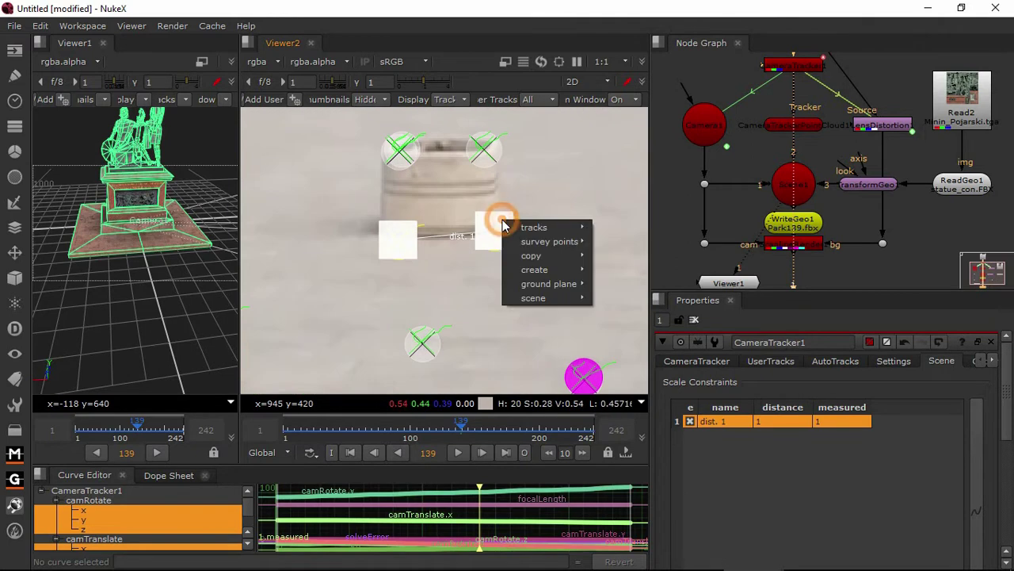
pyautogui.click(493, 228)
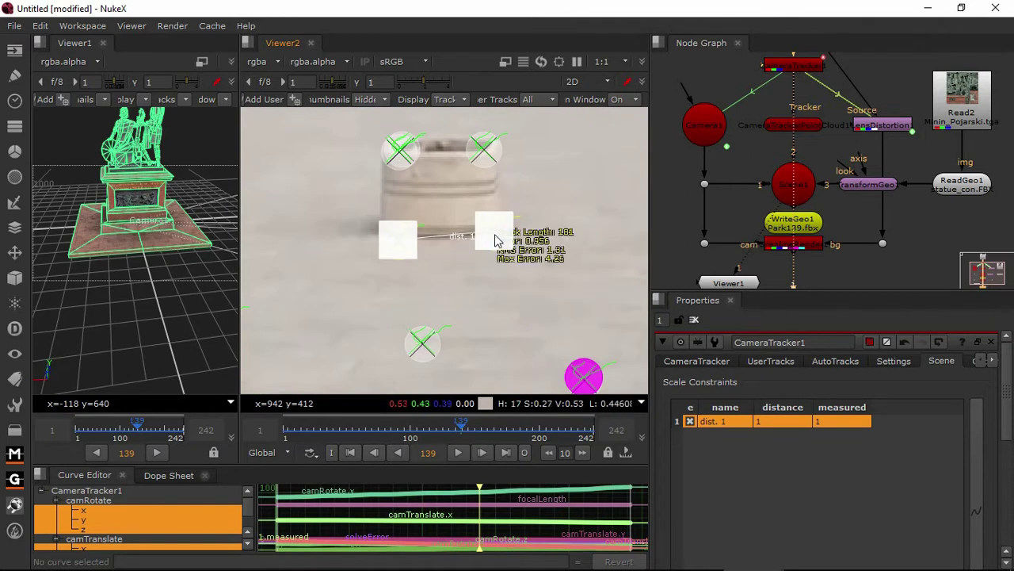
pyautogui.rightClick(496, 234)
pyautogui.click(497, 234)
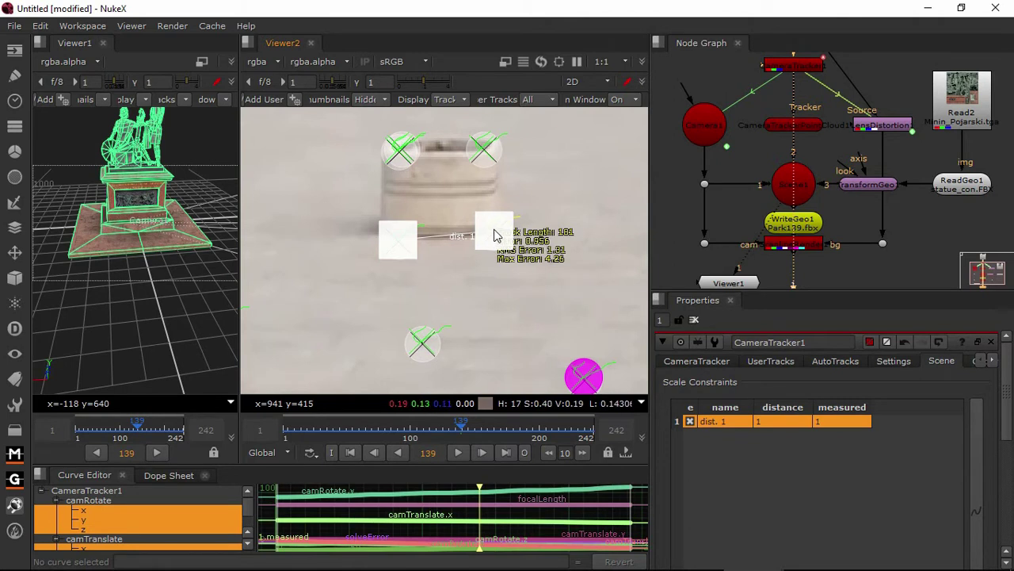
pyautogui.rightClick(497, 233)
pyautogui.moveTo(547, 251)
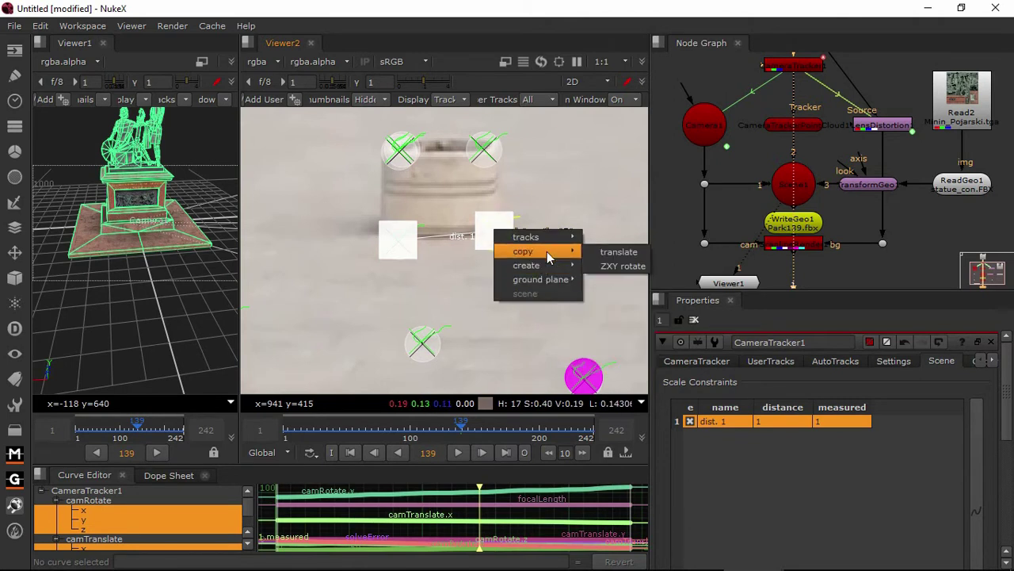
pyautogui.click(627, 252)
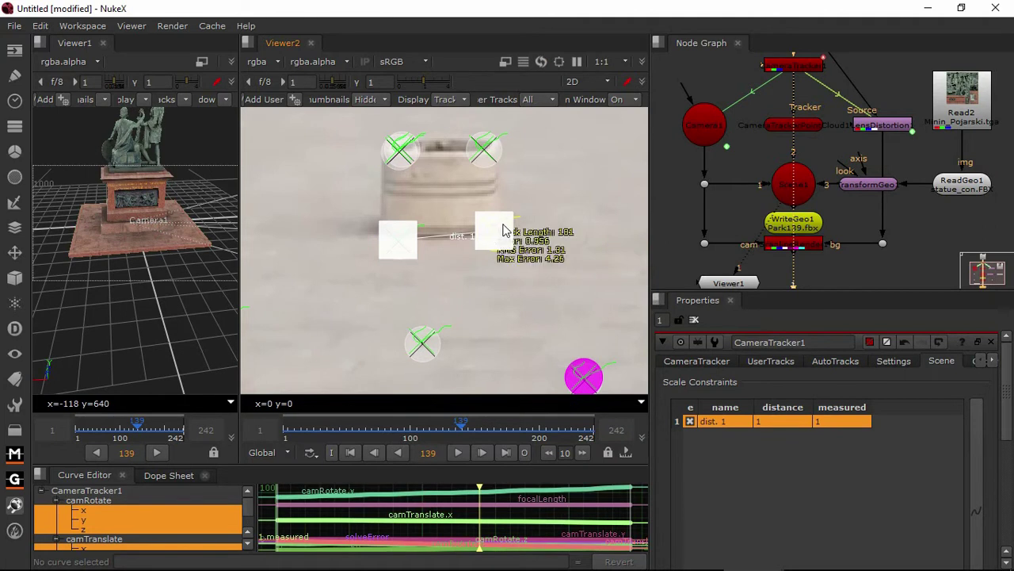
# - Paste the copied position as absolute values into TransformGeo1's translate
pyautogui.scroll(-2, 506, 240)
pyautogui.scroll(-3, 506, 239)
pyautogui.scroll(-2, 507, 239)
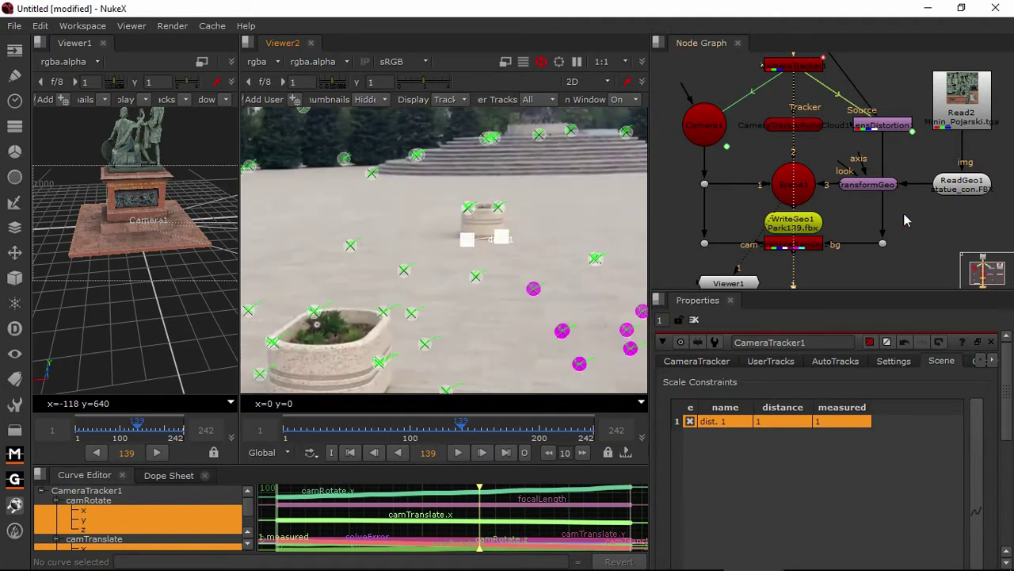
pyautogui.click(961, 188)
pyautogui.doubleClick(961, 187)
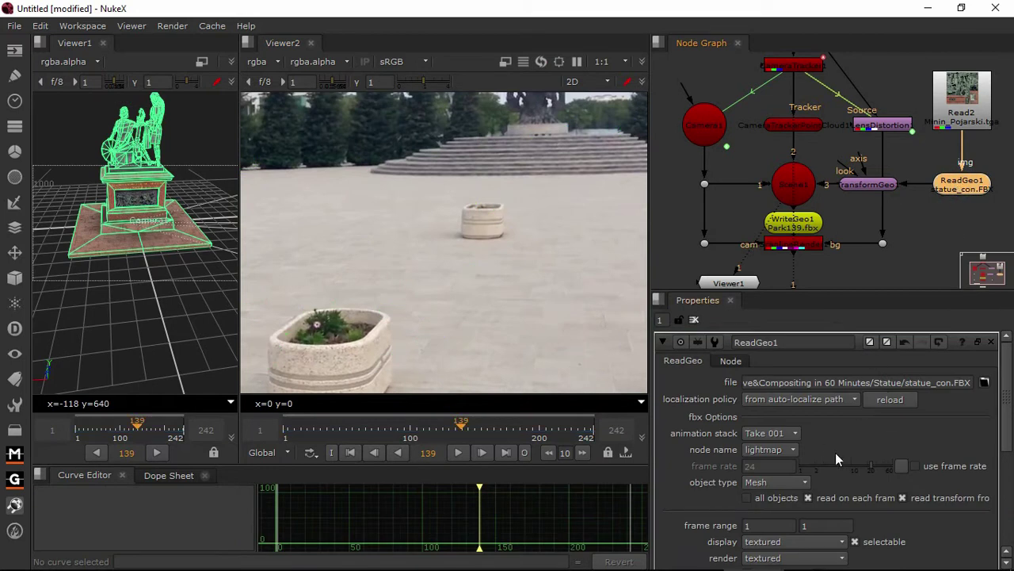
pyautogui.doubleClick(880, 188)
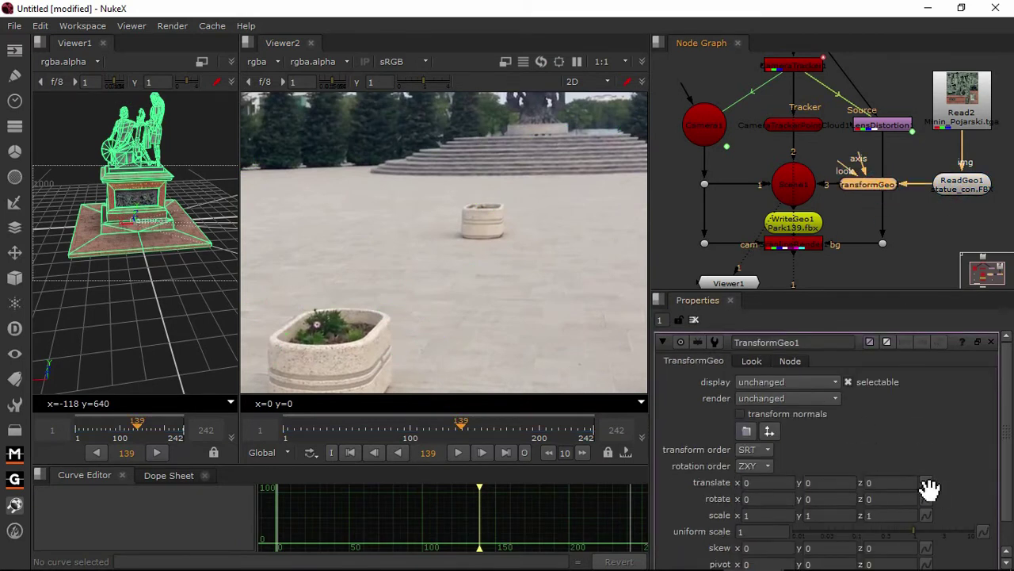
pyautogui.click(925, 483)
pyautogui.moveTo(913, 448)
pyautogui.moveTo(914, 429)
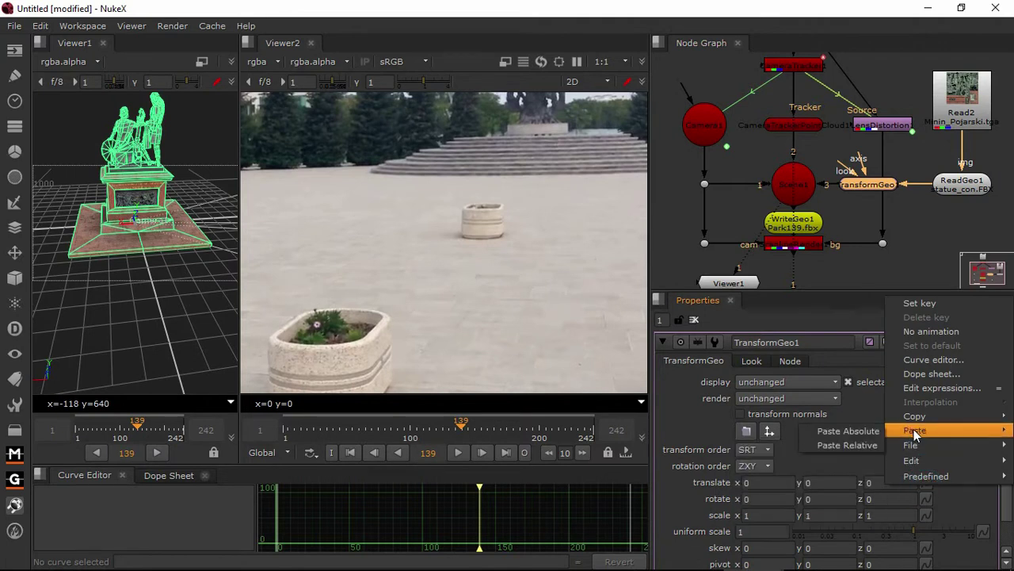
pyautogui.click(853, 432)
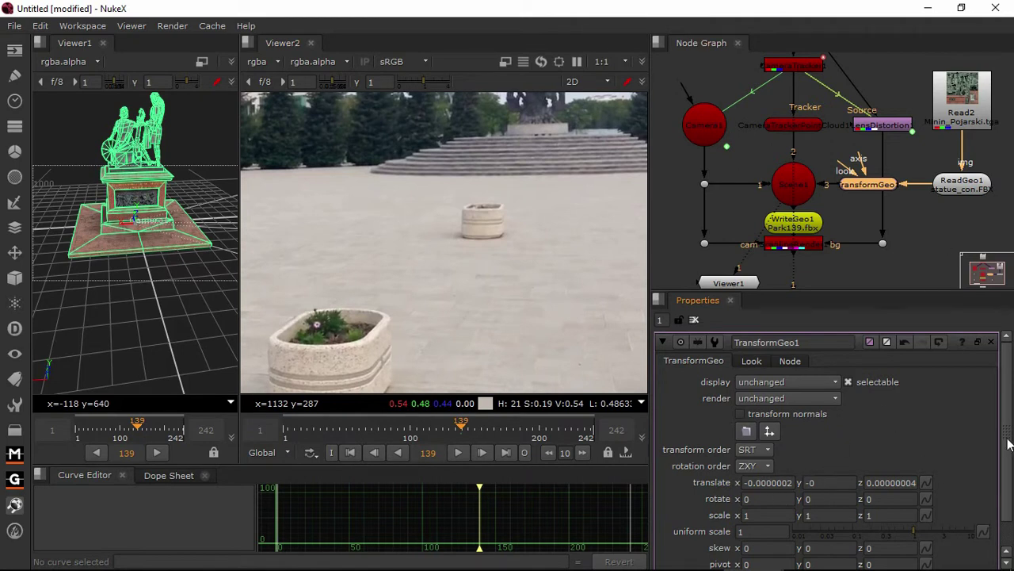
pyautogui.scroll(-1, 1008, 443)
# - Lower uniform scale to about 0.11, connect Viewer2 to the render output, then reduce scale to 0.056
pyautogui.moveTo(912, 500); pyautogui.dragTo(858, 504)
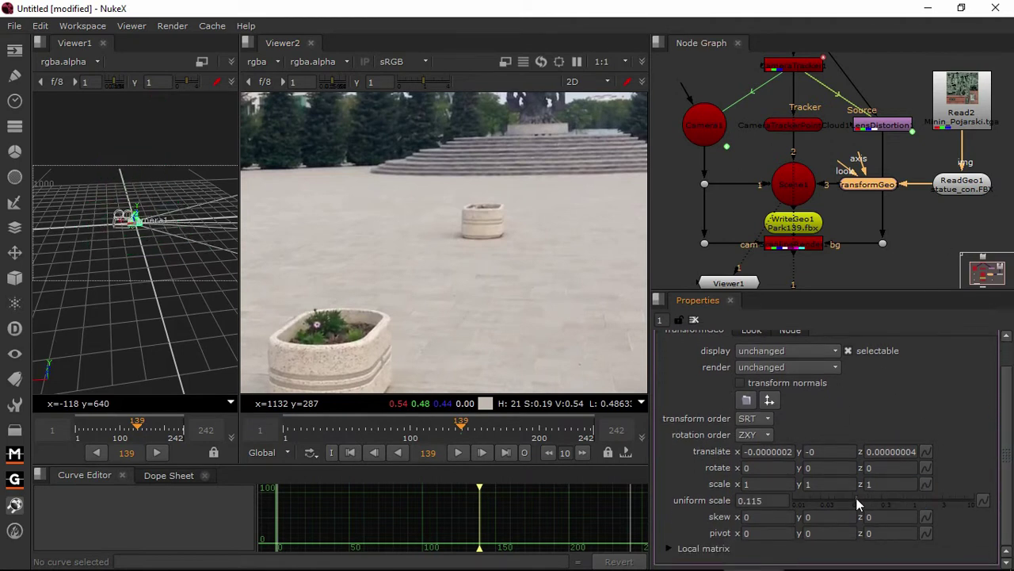
pyautogui.scroll(-2, 539, 256)
pyautogui.scroll(-2, 537, 252)
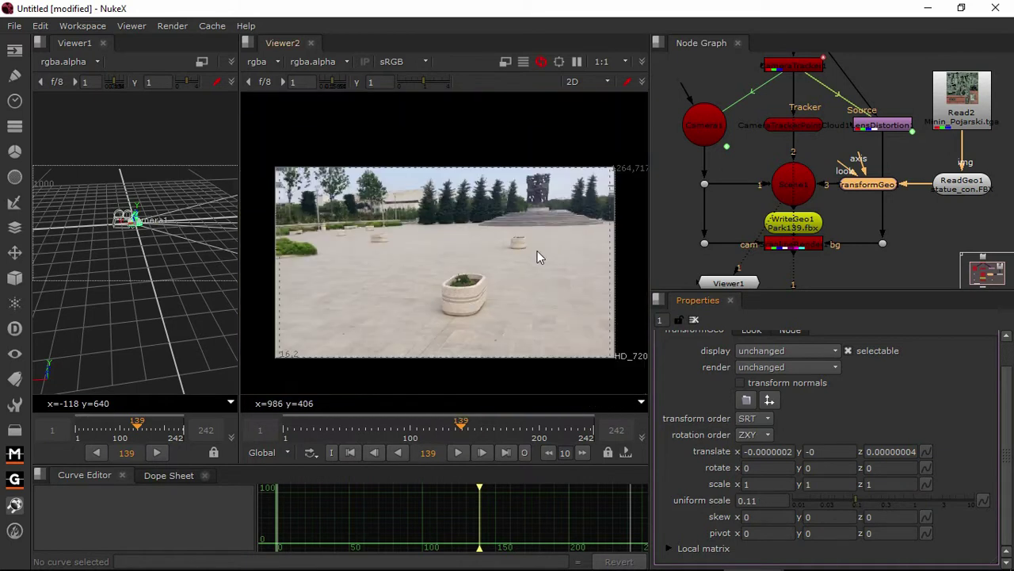
pyautogui.scroll(1, 537, 250)
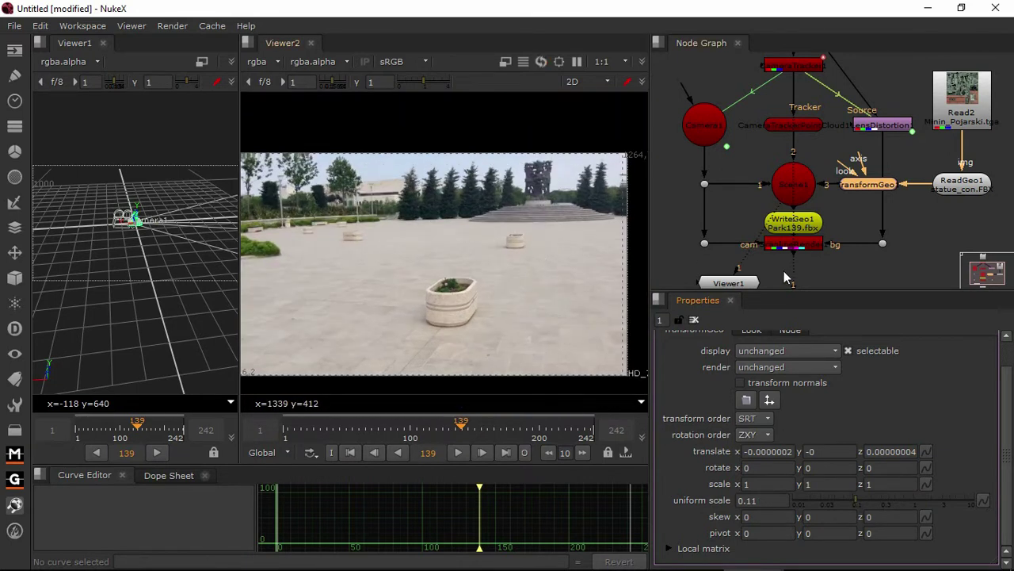
pyautogui.moveTo(793, 276); pyautogui.dragTo(833, 219)
pyautogui.moveTo(802, 251); pyautogui.dragTo(805, 192)
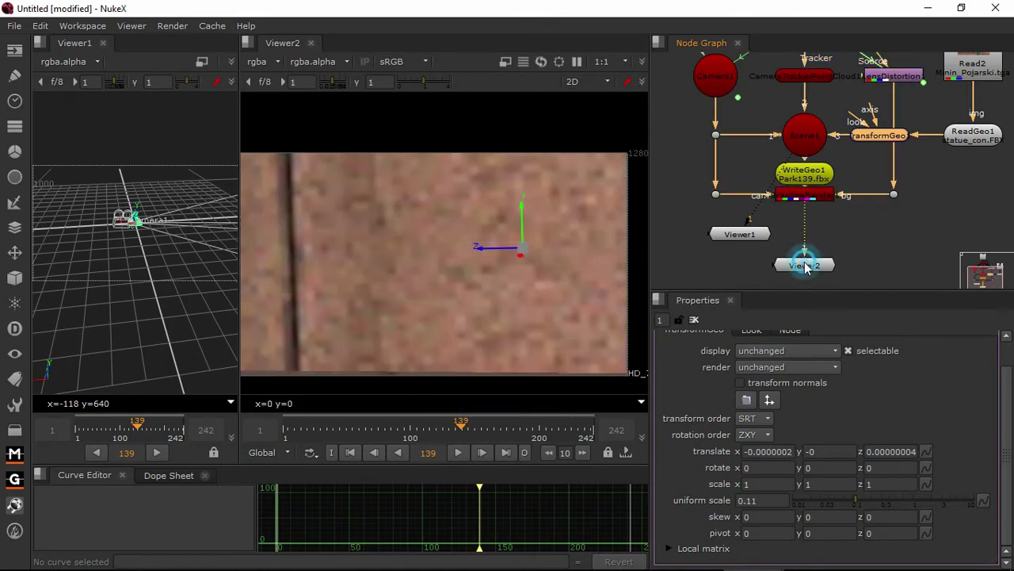
pyautogui.moveTo(837, 499); pyautogui.dragTo(806, 501)
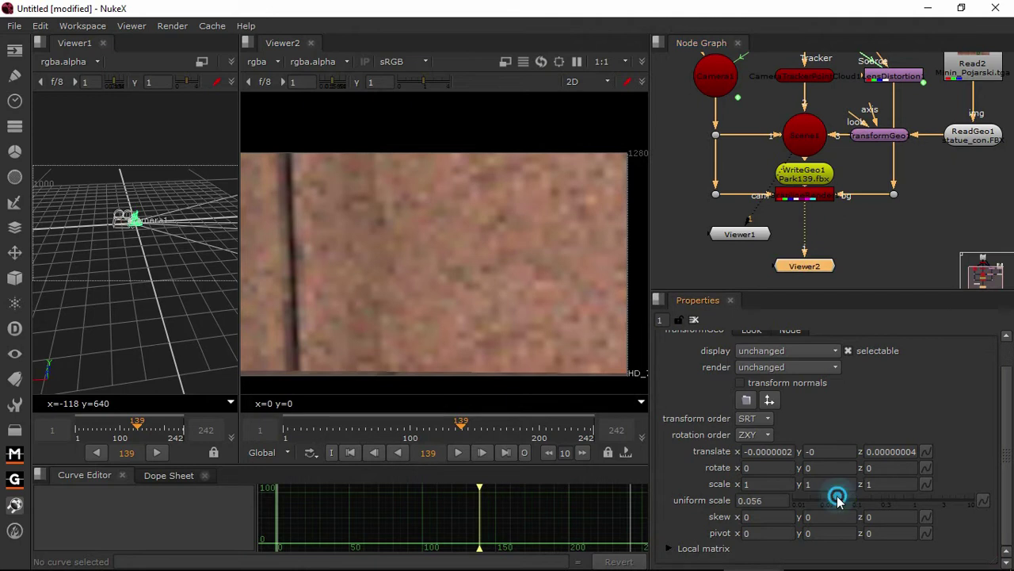
# - Try uniform scale values 0.1, 0.002, 0.01 and 0.05 in the scale field
pyautogui.click(762, 500)
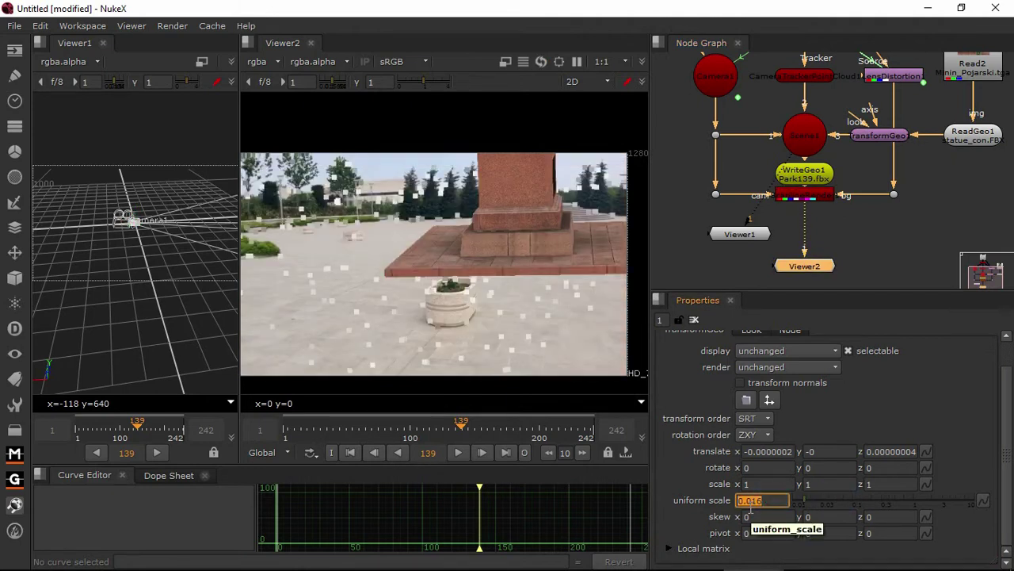
pyautogui.write('0.1')
pyautogui.press('Return')
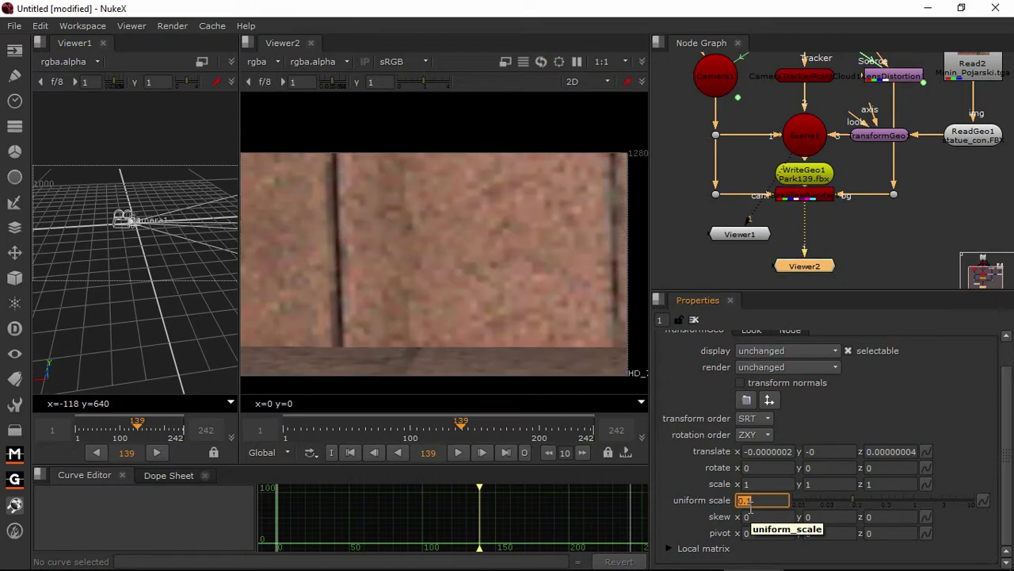
pyautogui.write('0.')
pyautogui.press('Return')
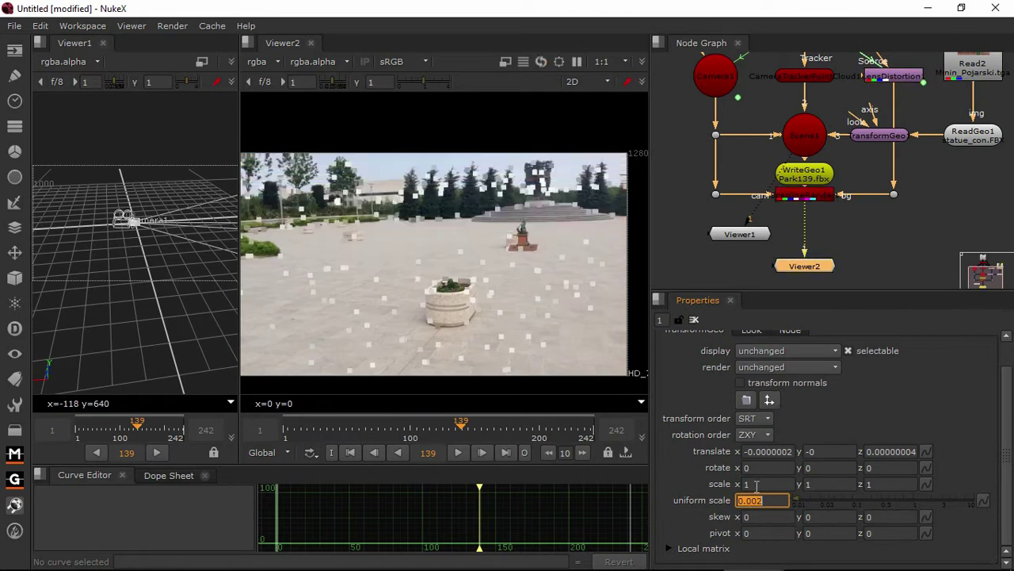
pyautogui.moveTo(753, 504); pyautogui.dragTo(776, 504)
pyautogui.write('0.01')
pyautogui.press('Return')
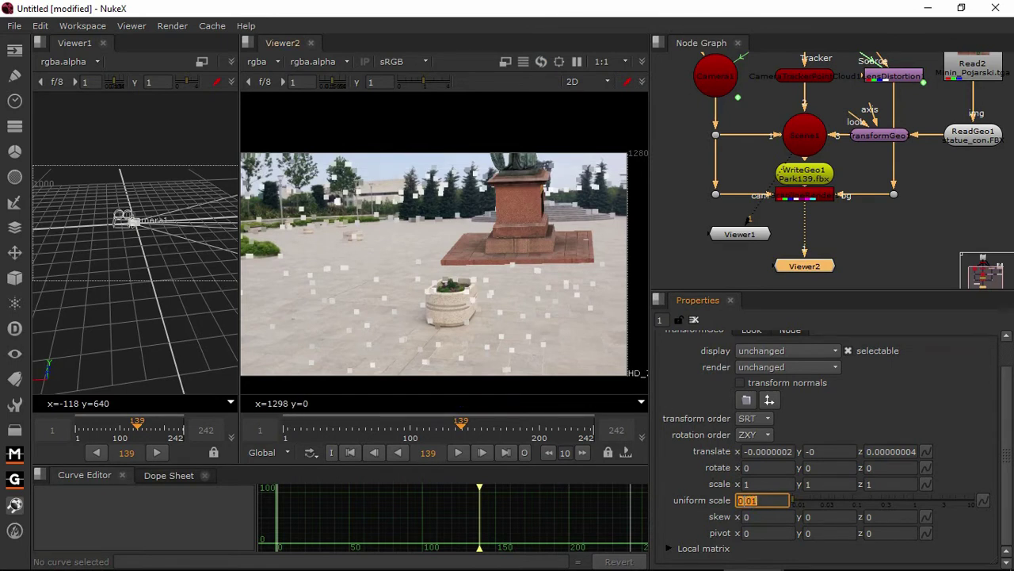
pyautogui.moveTo(747, 502); pyautogui.dragTo(766, 502)
pyautogui.write('0.05')
pyautogui.press('Return')
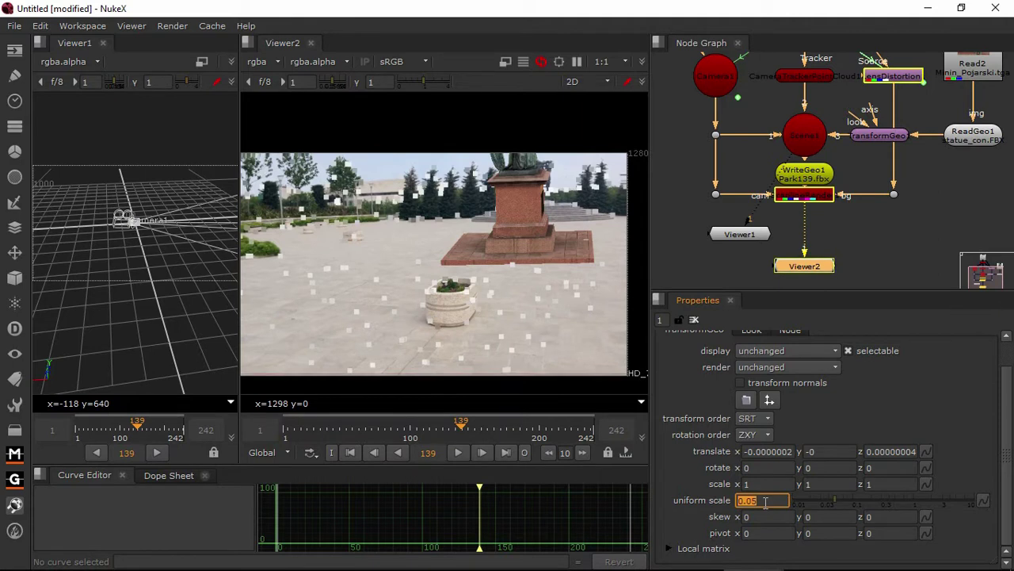
# - Step uniform scale down through 0.026, 0.0165, 0.0125 and 0.011, settling on 0.01
pyautogui.click(814, 503)
pyautogui.click(802, 502)
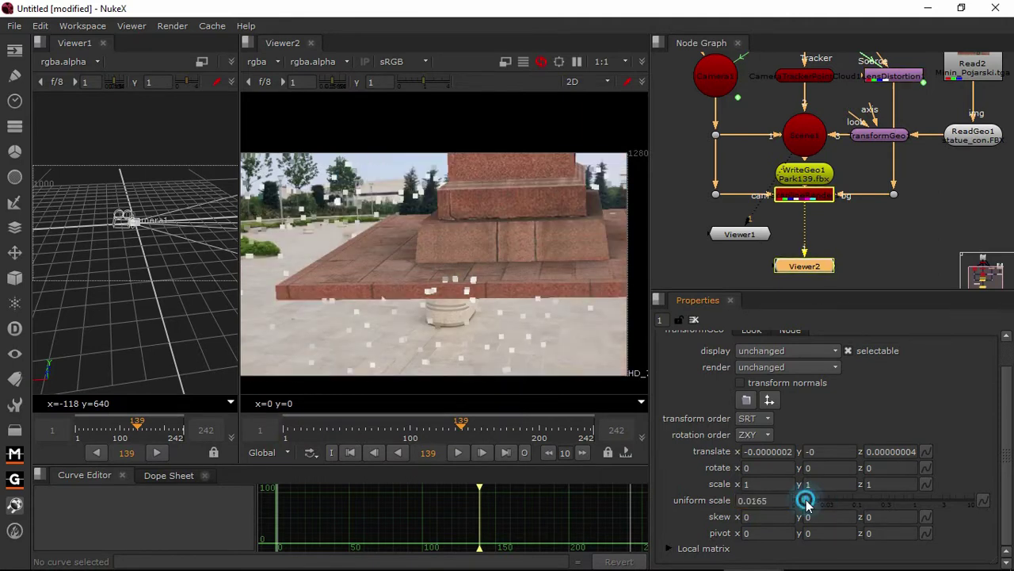
pyautogui.click(800, 503)
pyautogui.click(795, 500)
pyautogui.click(798, 503)
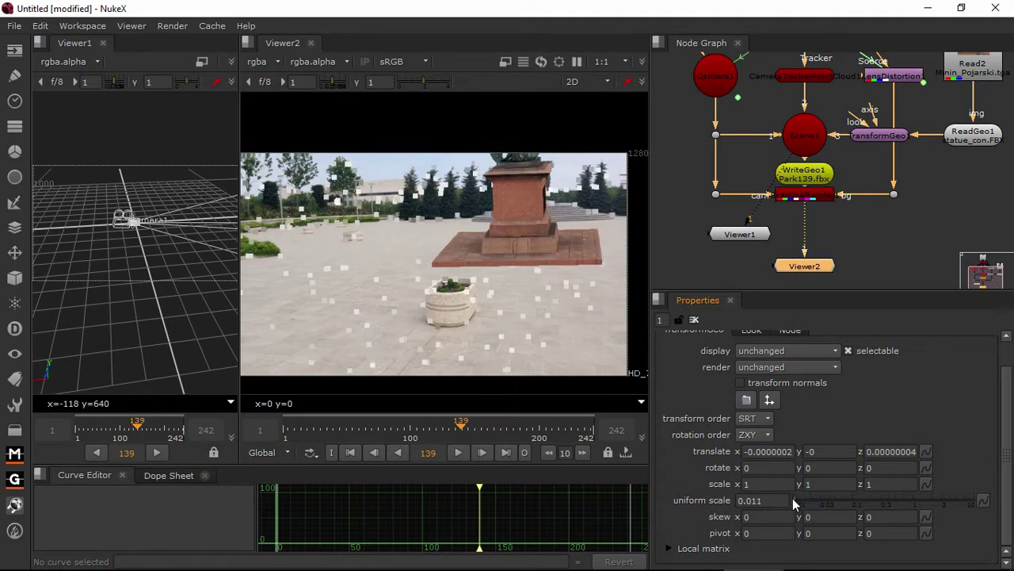
pyautogui.click(758, 501)
pyautogui.click(759, 501)
pyautogui.press('BackSpace')
pyautogui.press('Return')
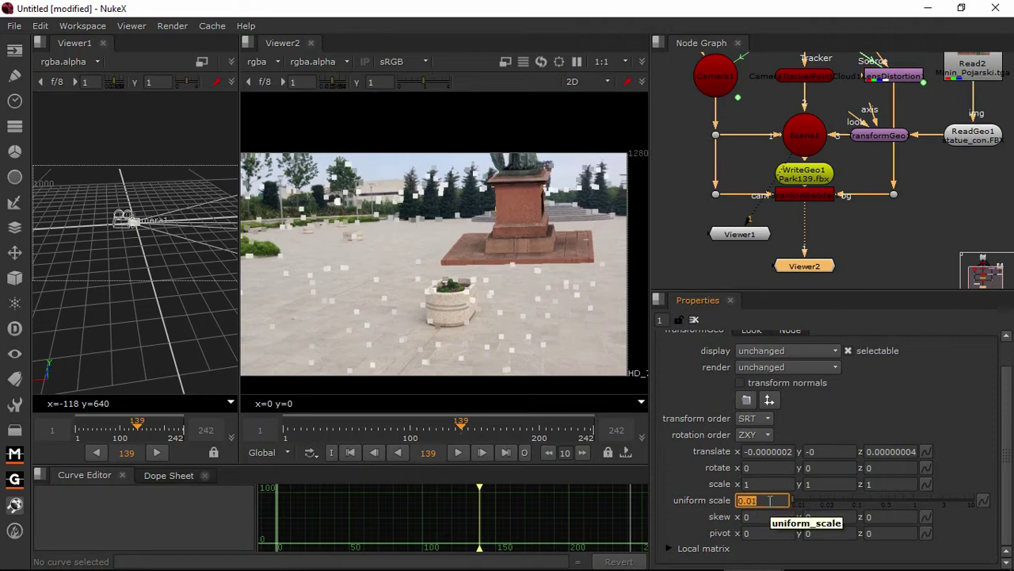
# - Set TransformGeo1's scale x, y and z to 0.8
pyautogui.click(768, 483)
pyautogui.write('0.8')
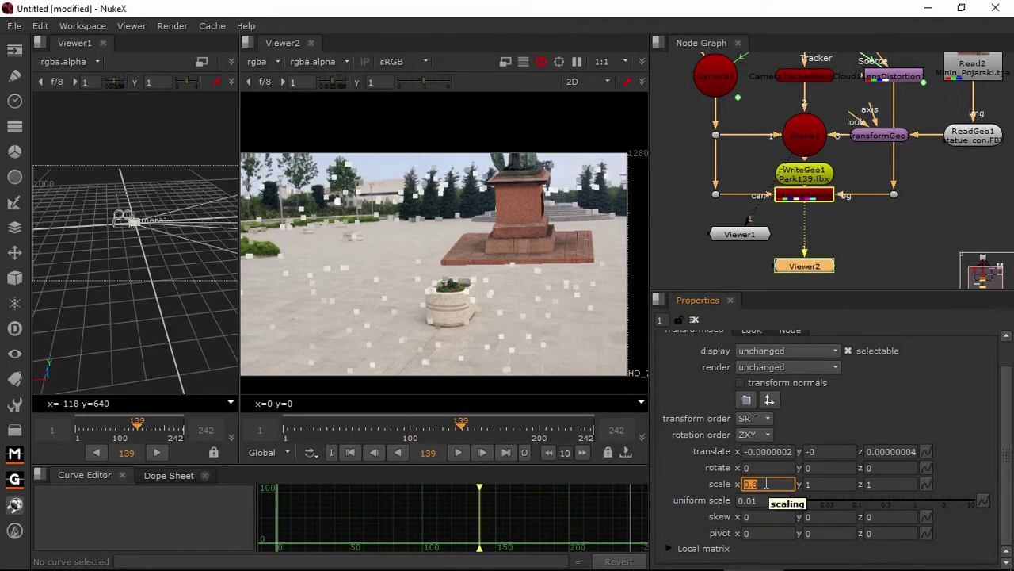
pyautogui.press('Return')
pyautogui.click(844, 484)
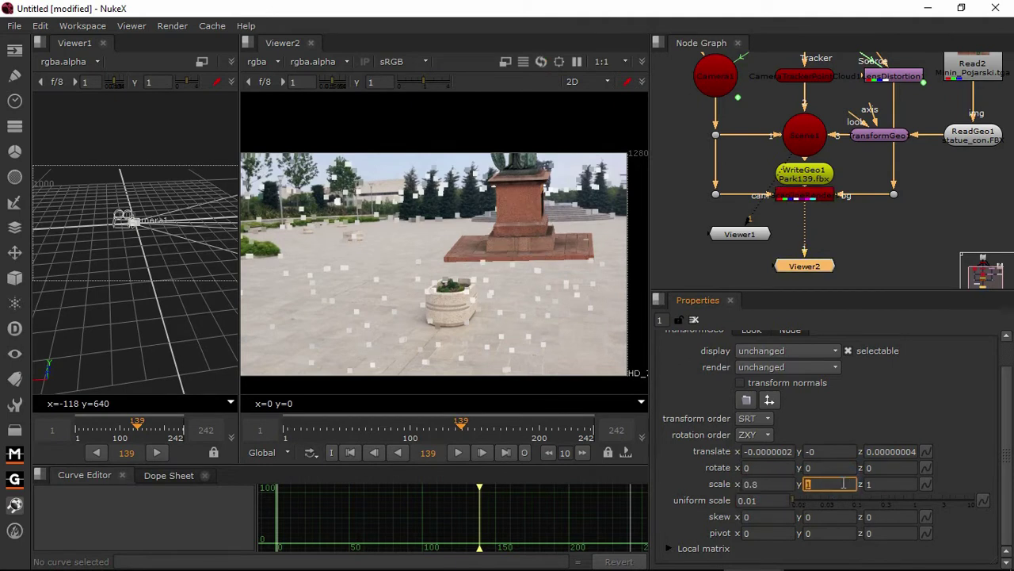
pyautogui.write('0.8')
pyautogui.press('Return')
pyautogui.click(893, 484)
pyautogui.write('0.8')
pyautogui.press('Return')
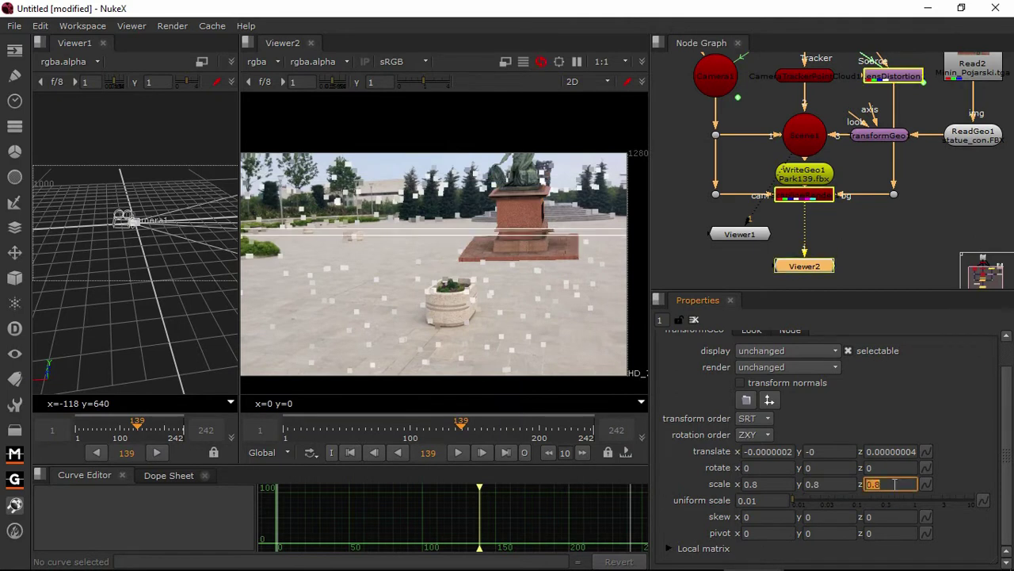
# - Change the scale x, y and z values from 0.8 to 0.6
pyautogui.click(786, 483)
pyautogui.write('0.6')
pyautogui.press('Return')
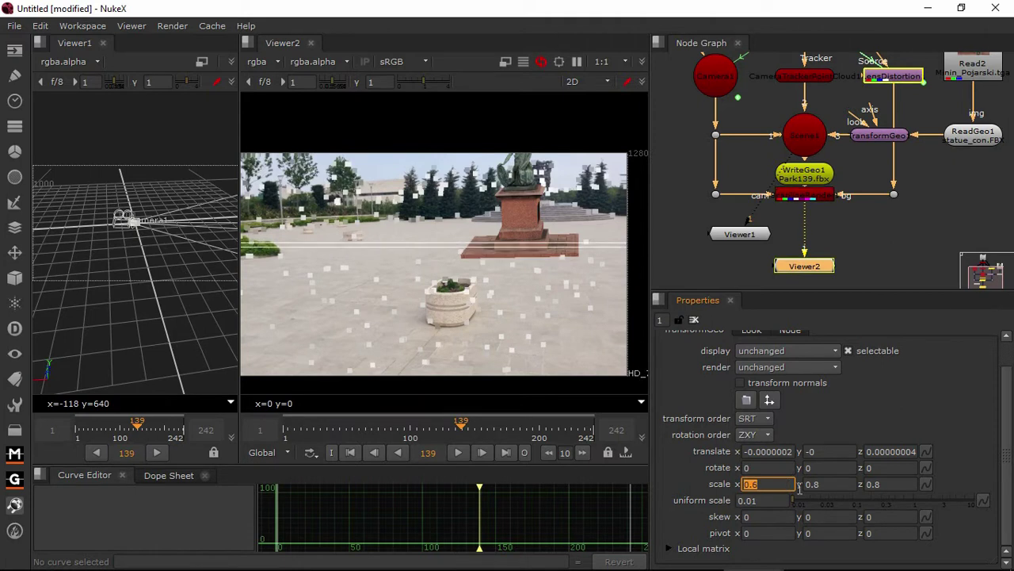
pyautogui.click(827, 482)
pyautogui.write('0.6')
pyautogui.press('Return')
pyautogui.click(893, 481)
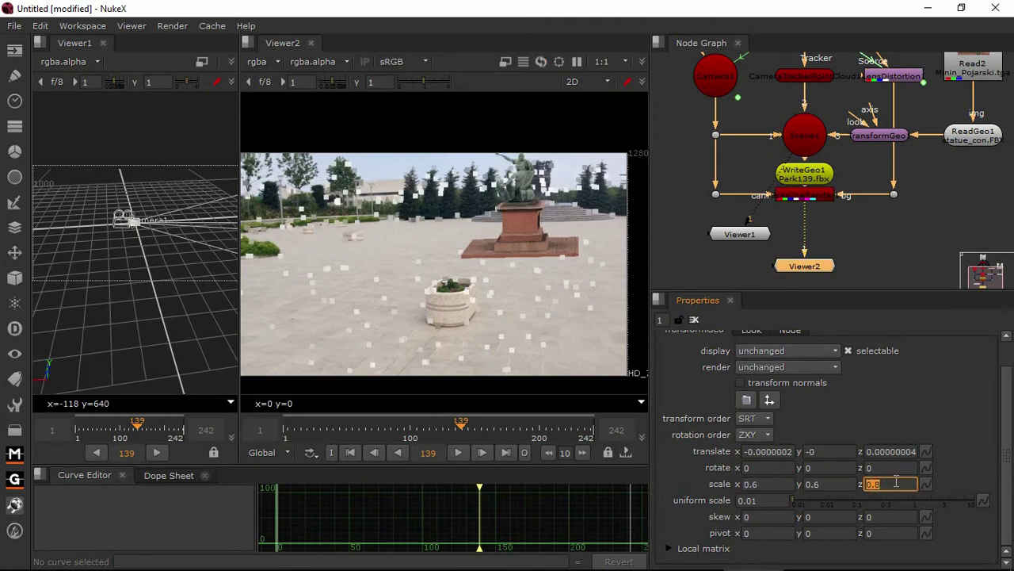
pyautogui.write('0.6')
pyautogui.press('Return')
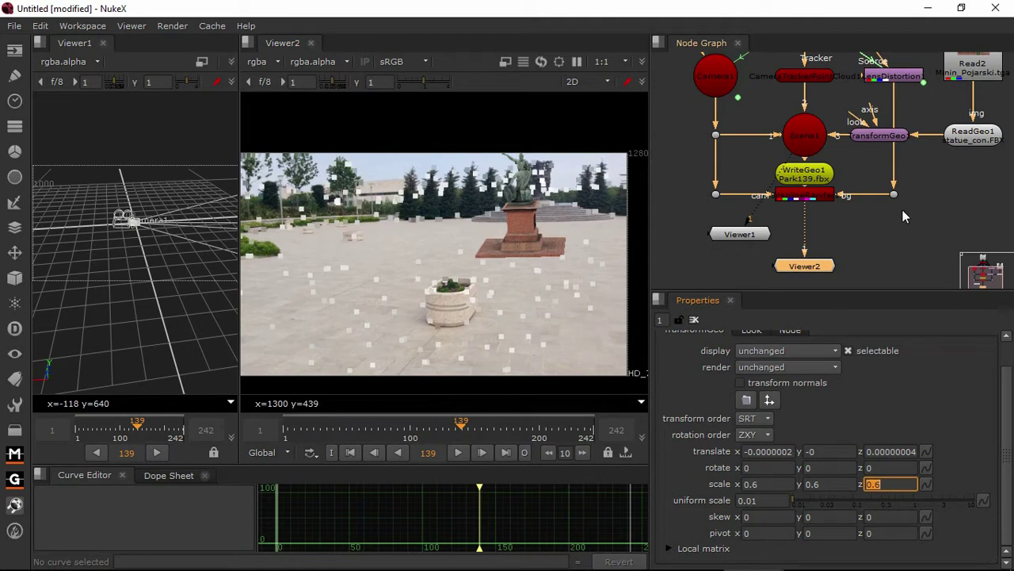
# - Set TransformGeo1's y rotation to 82, trying 78 and 80 along the way
pyautogui.doubleClick(866, 149)
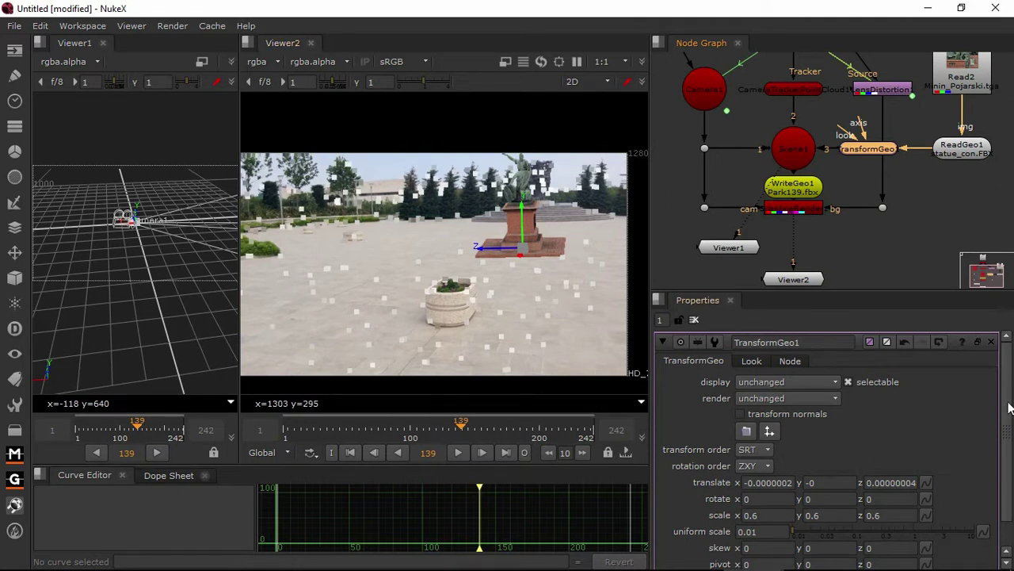
pyautogui.scroll(-2, 1008, 407)
pyautogui.click(810, 468)
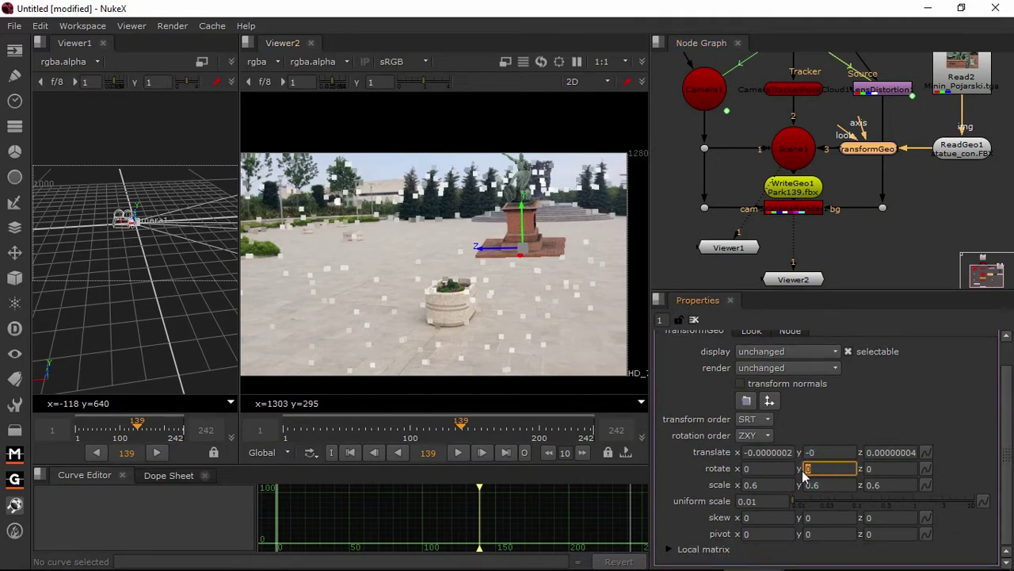
pyautogui.write('78')
pyautogui.press('Return')
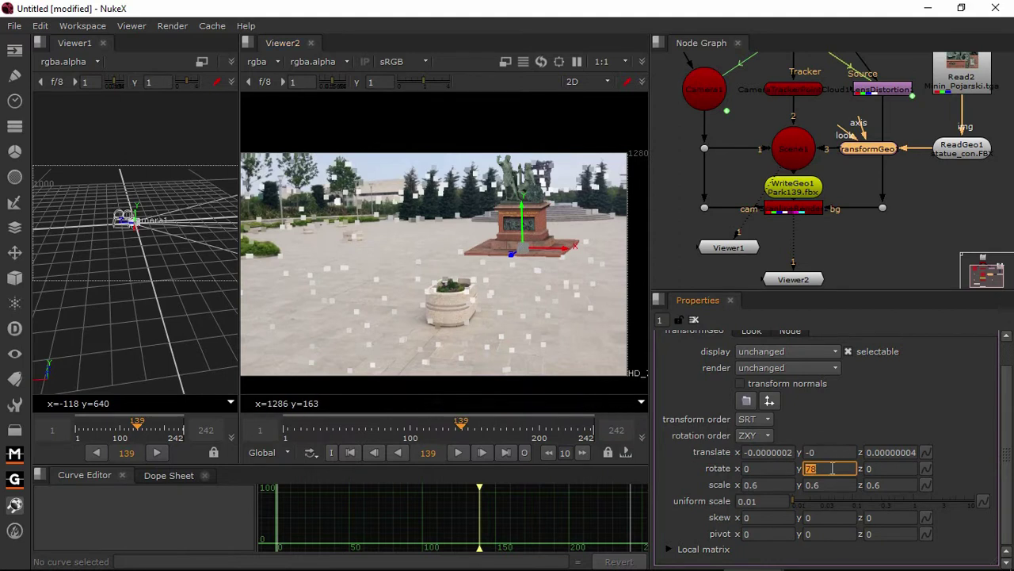
pyautogui.write('82')
pyautogui.press('Return')
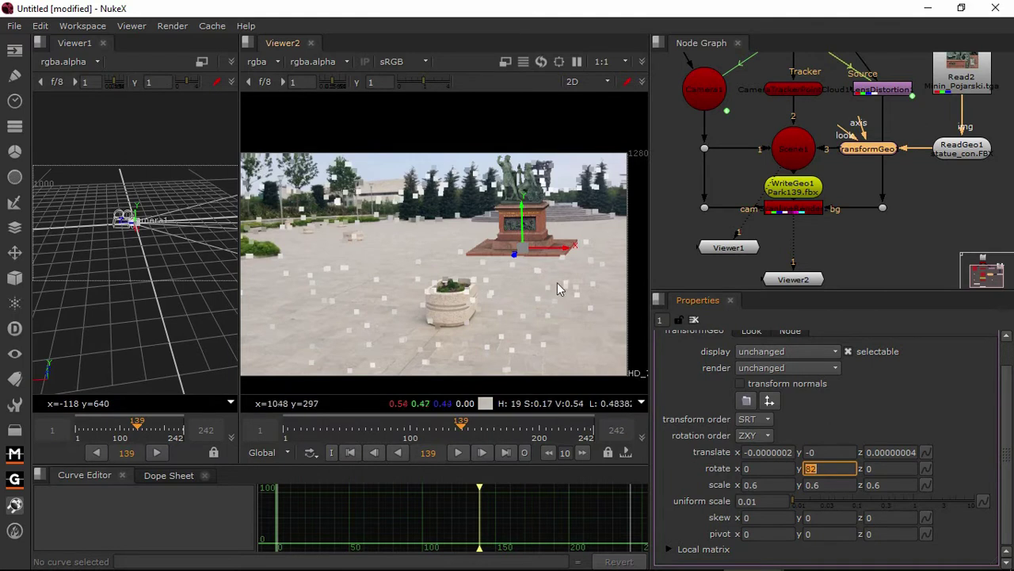
# - Disable CameraTrackerPointCloud, scale the statue to 0.5 on x, y and z, and rotate y to 85
pyautogui.click(799, 90)
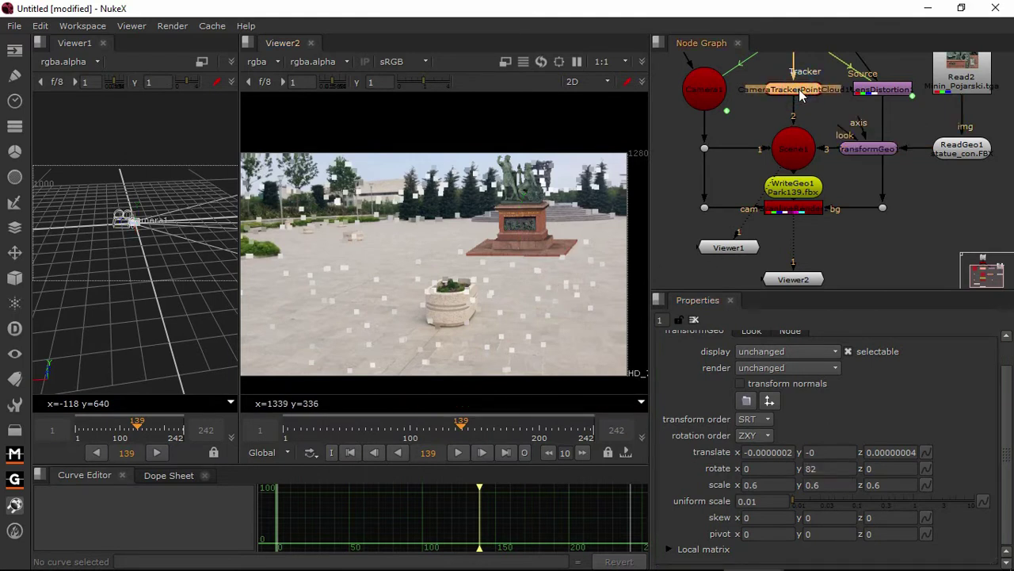
pyautogui.press('d')
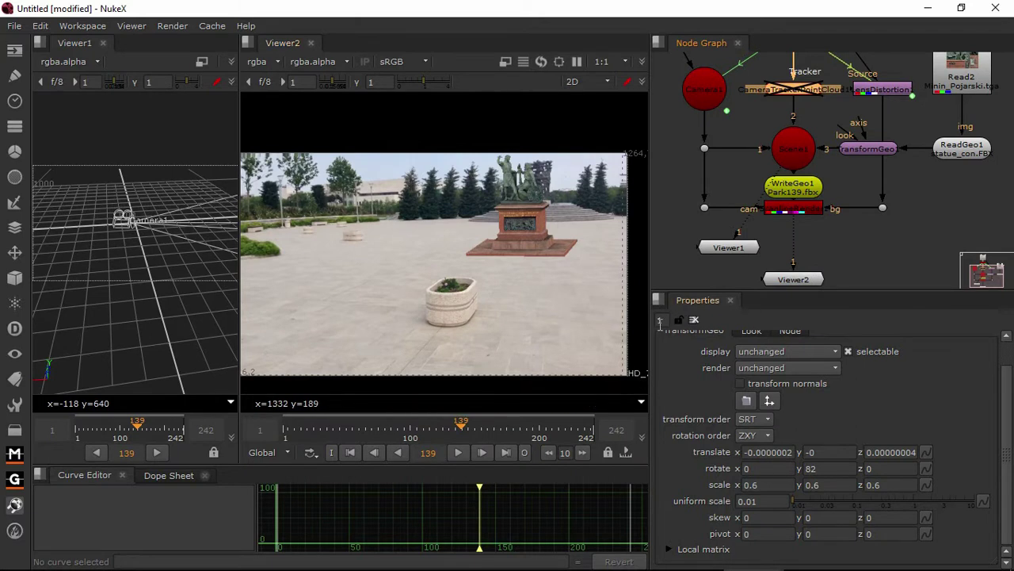
pyautogui.doubleClick(762, 485)
pyautogui.write('5')
pyautogui.doubleClick(818, 485)
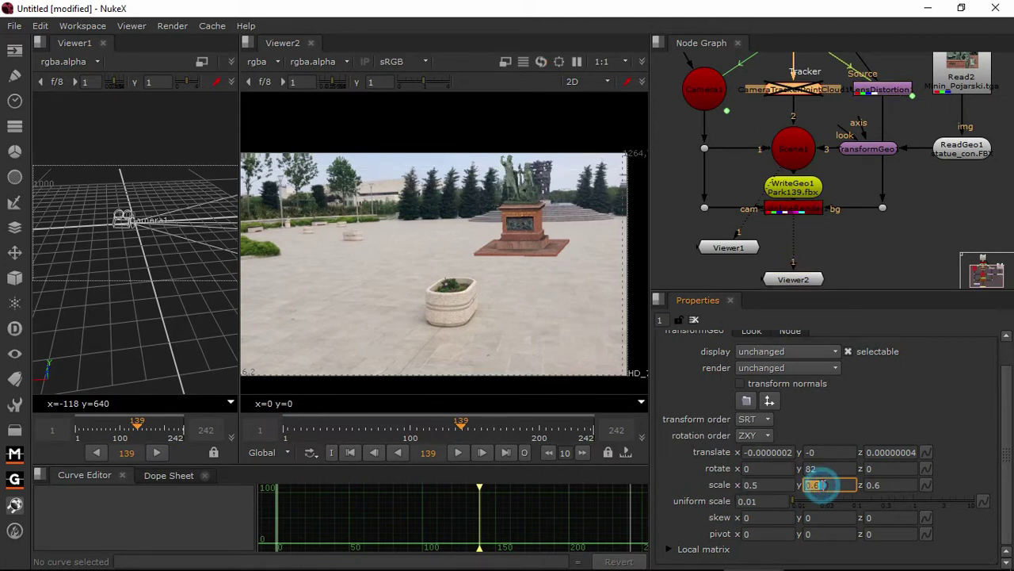
pyautogui.write('5')
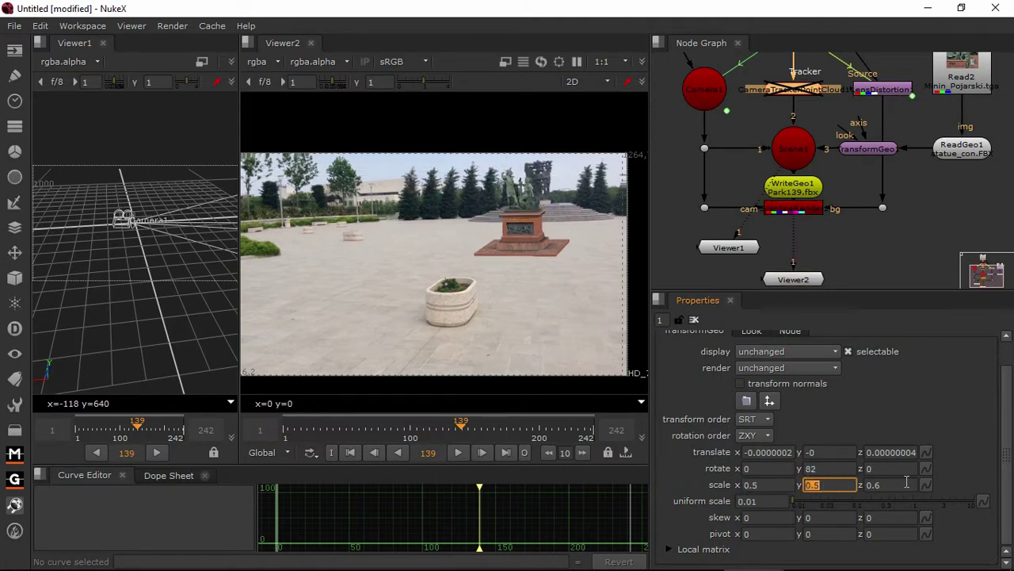
pyautogui.doubleClick(893, 484)
pyautogui.write('5')
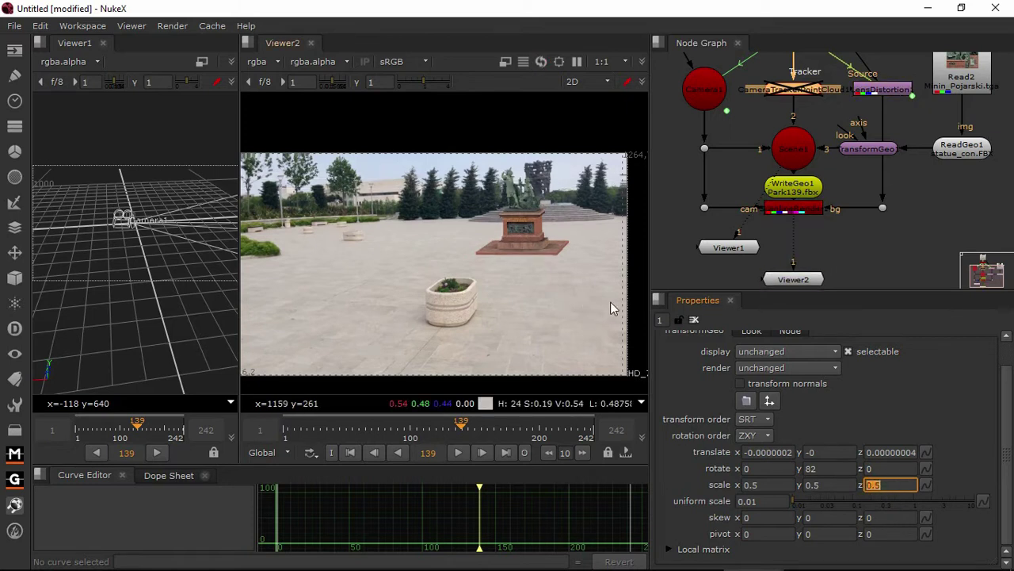
pyautogui.doubleClick(822, 470)
pyautogui.write('85')
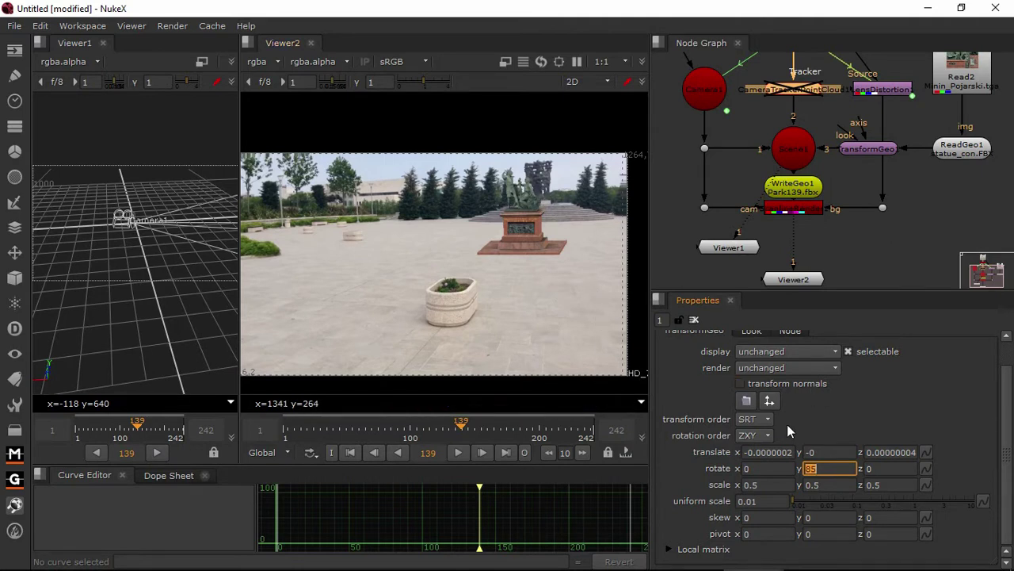
# - Set TransformGeo1's x rotation to -5 to tilt the statue level on the plaza
pyautogui.click(766, 469)
pyautogui.write('5')
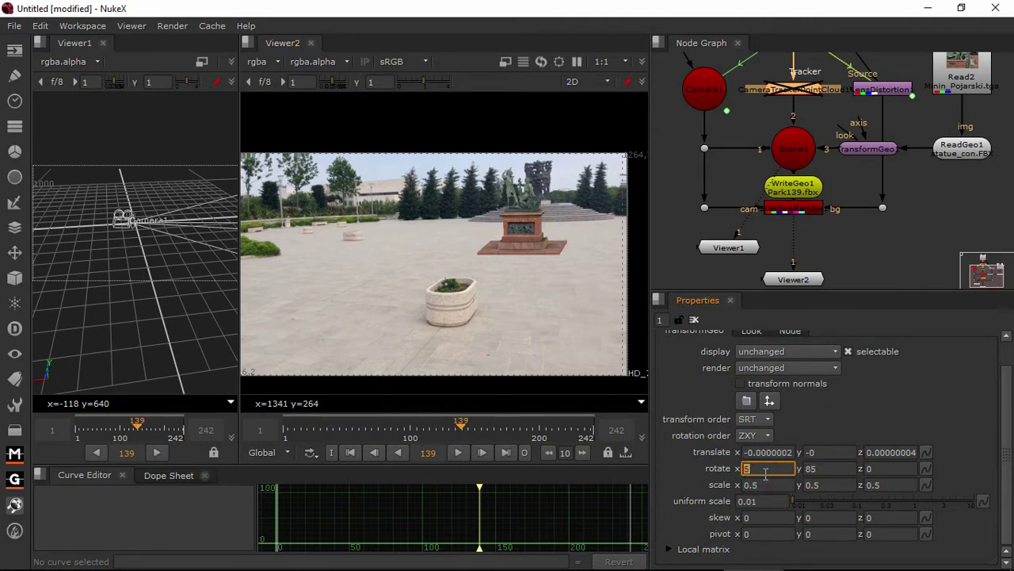
pyautogui.press('Return')
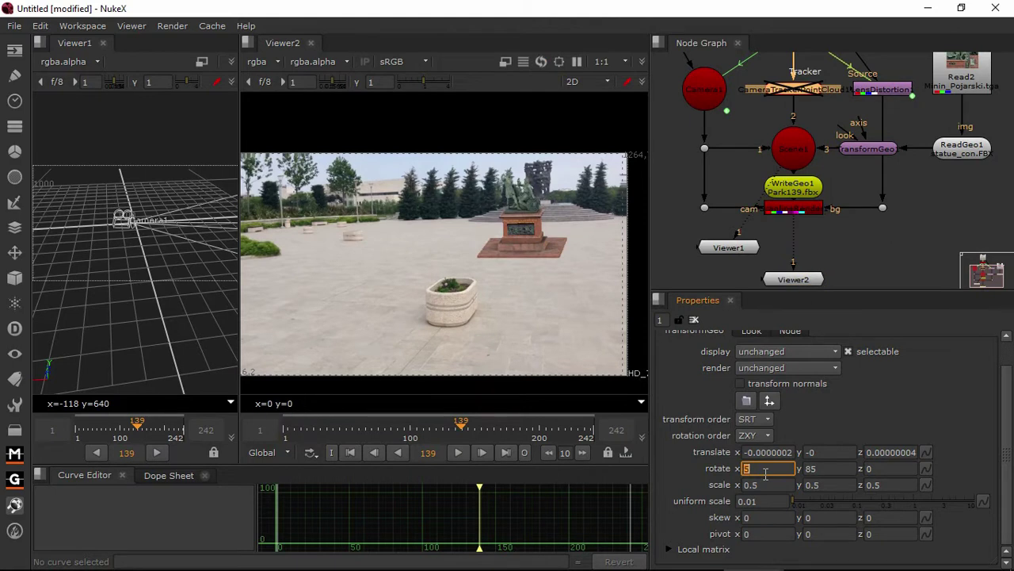
pyautogui.write('-5')
pyautogui.press('Return')
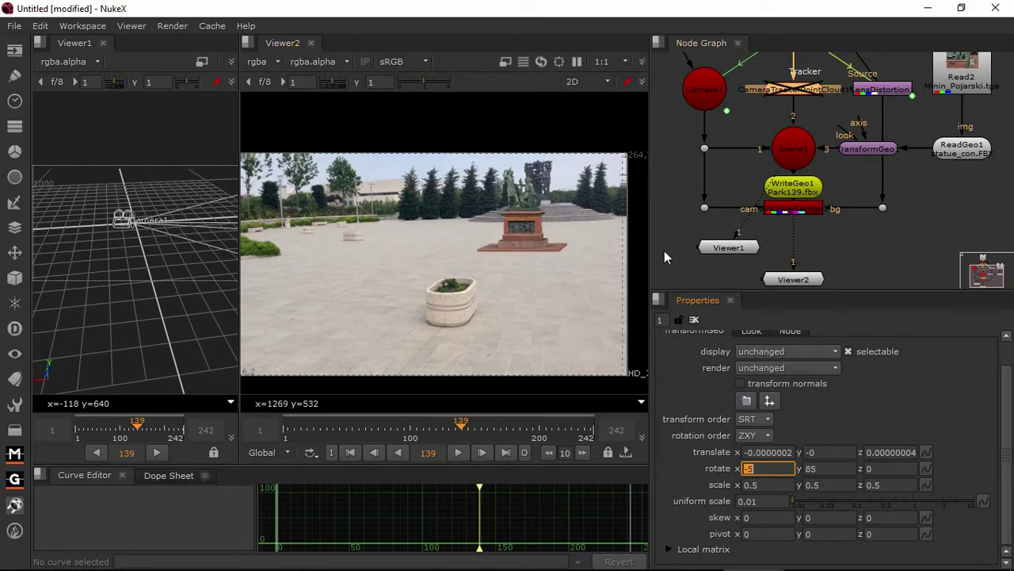
pyautogui.press('Return')
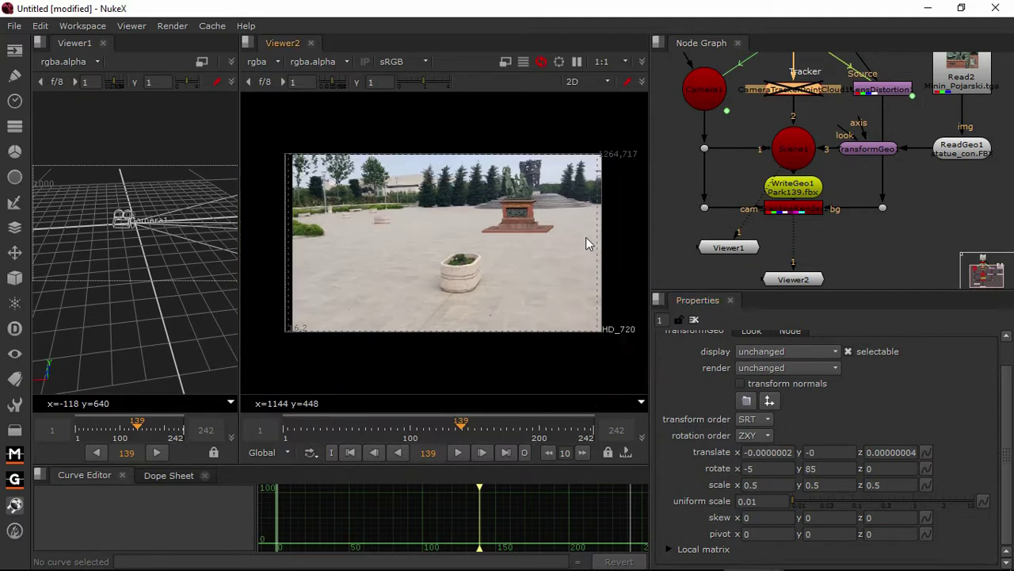